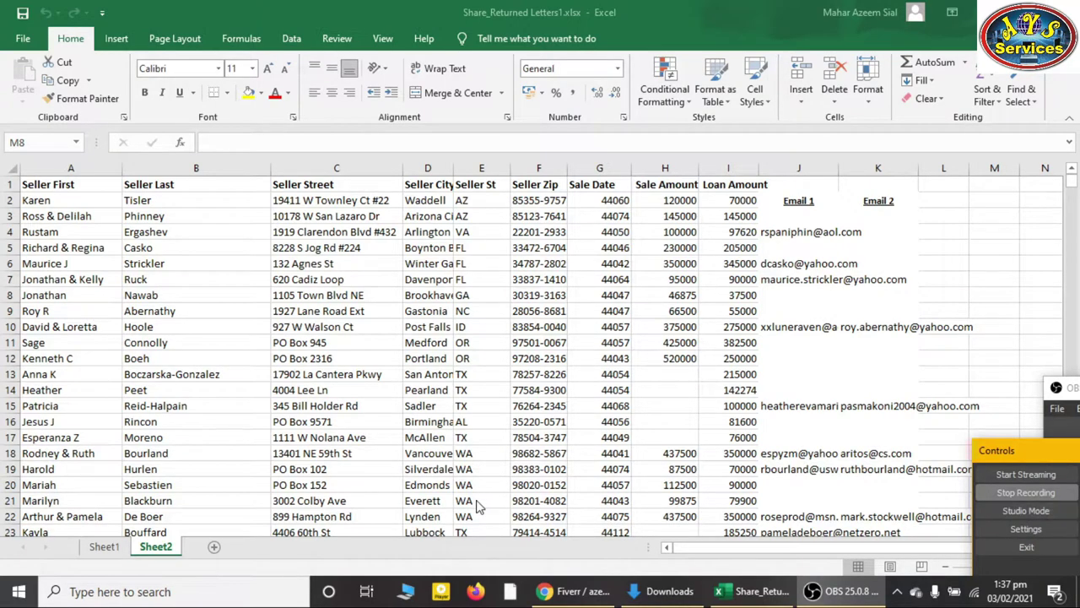
# Delete the empty cells J1:K1, shifting cells up so the Email 1 and Email 2 headings reach row 1
pyautogui.click(352, 23)
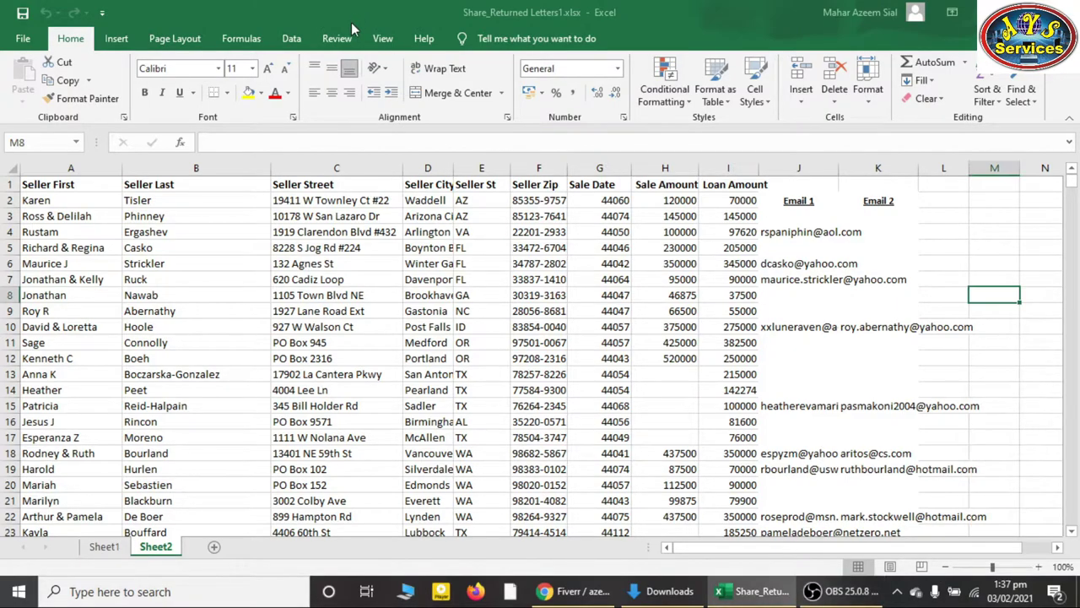
pyautogui.click(71, 166)
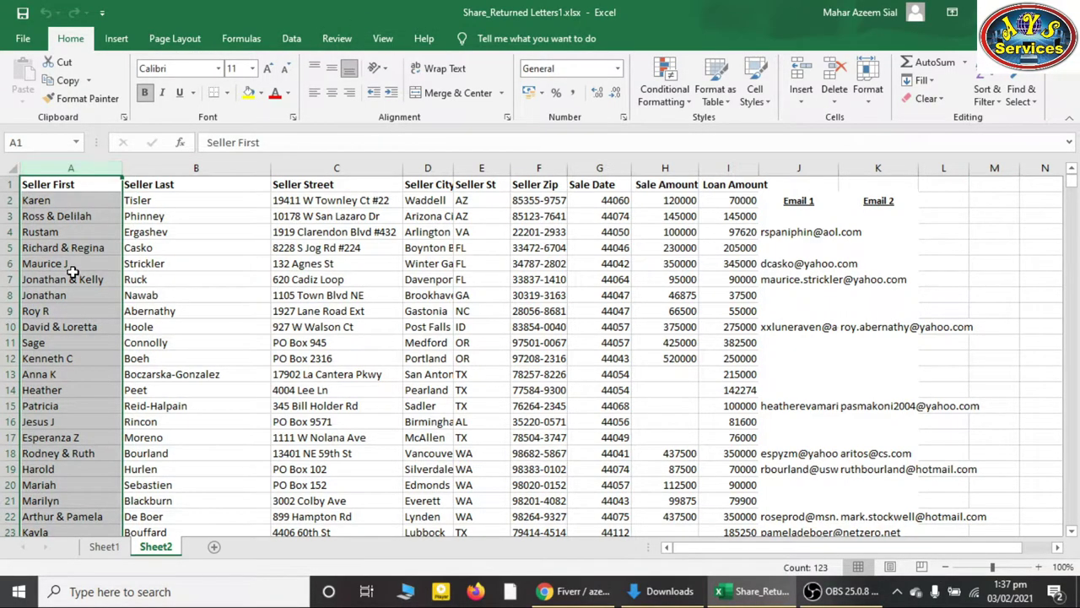
pyautogui.click(133, 168)
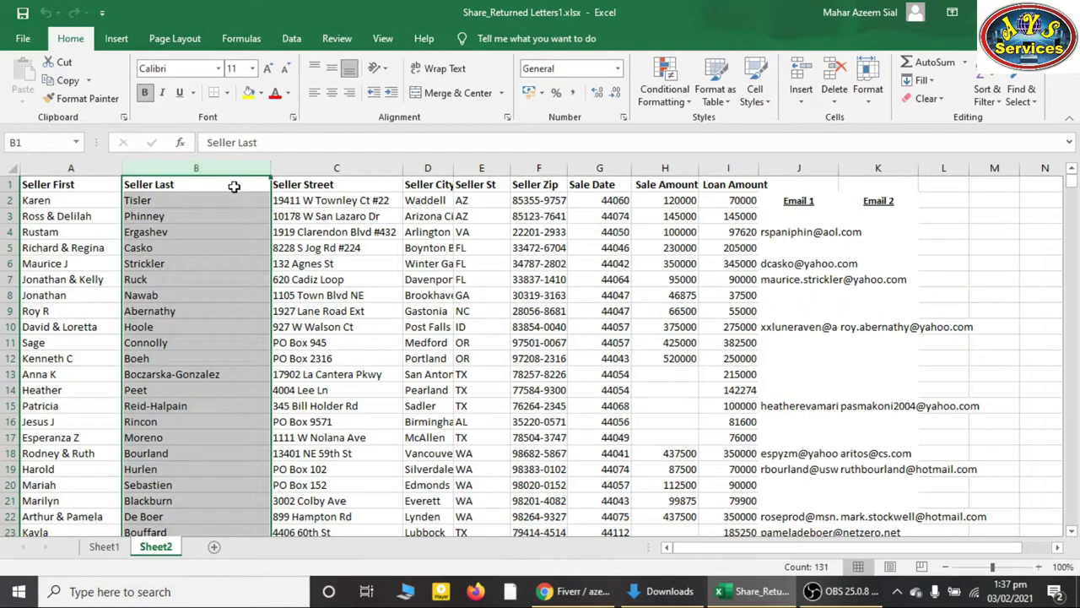
pyautogui.click(207, 217)
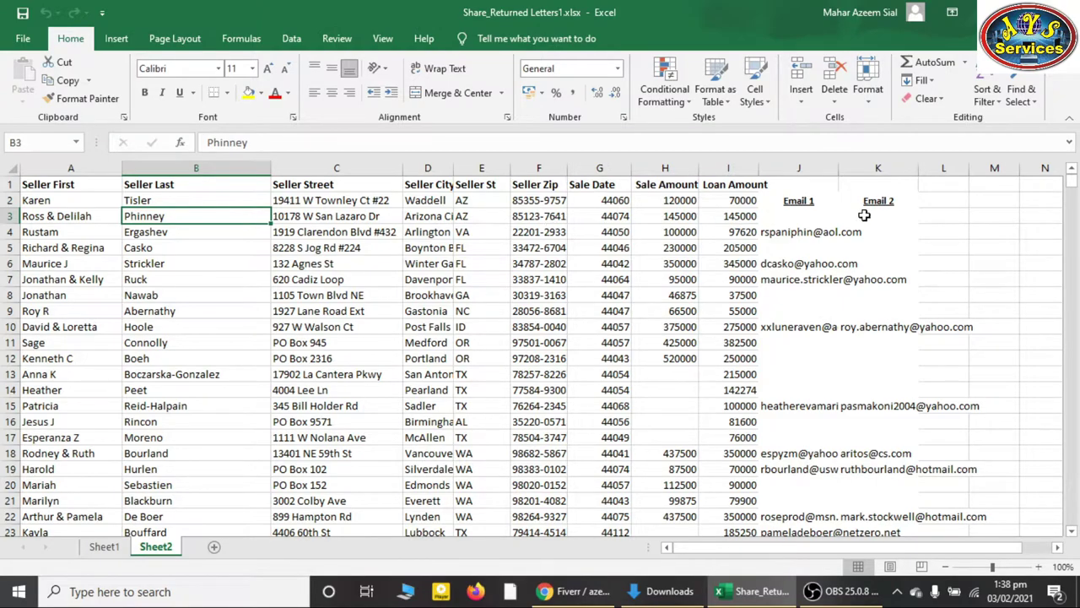
pyautogui.click(814, 168)
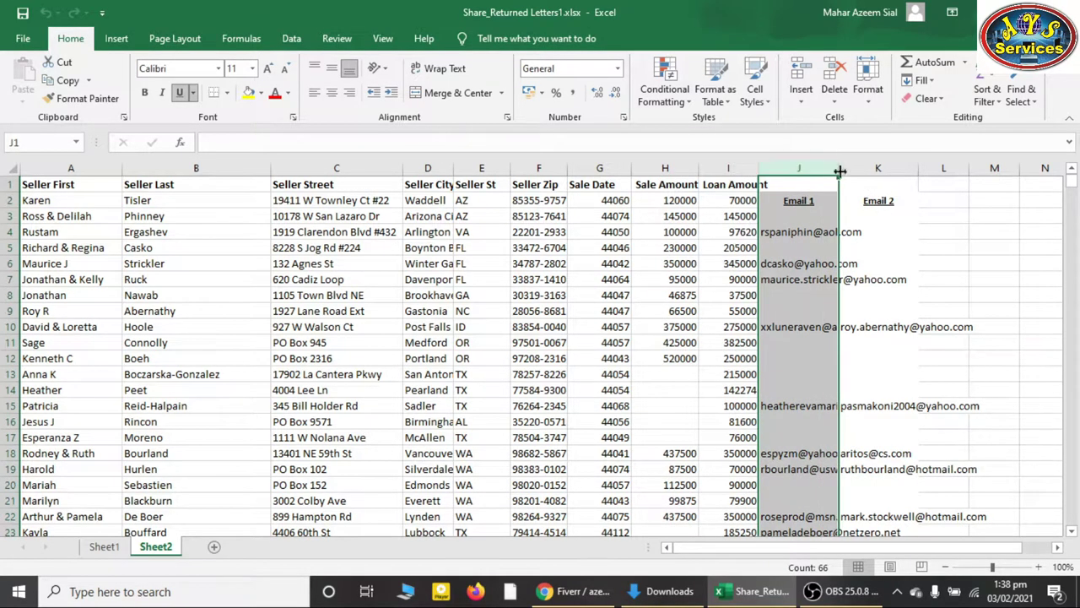
pyautogui.moveTo(877, 184); pyautogui.dragTo(819, 186)
pyautogui.rightClick(818, 185)
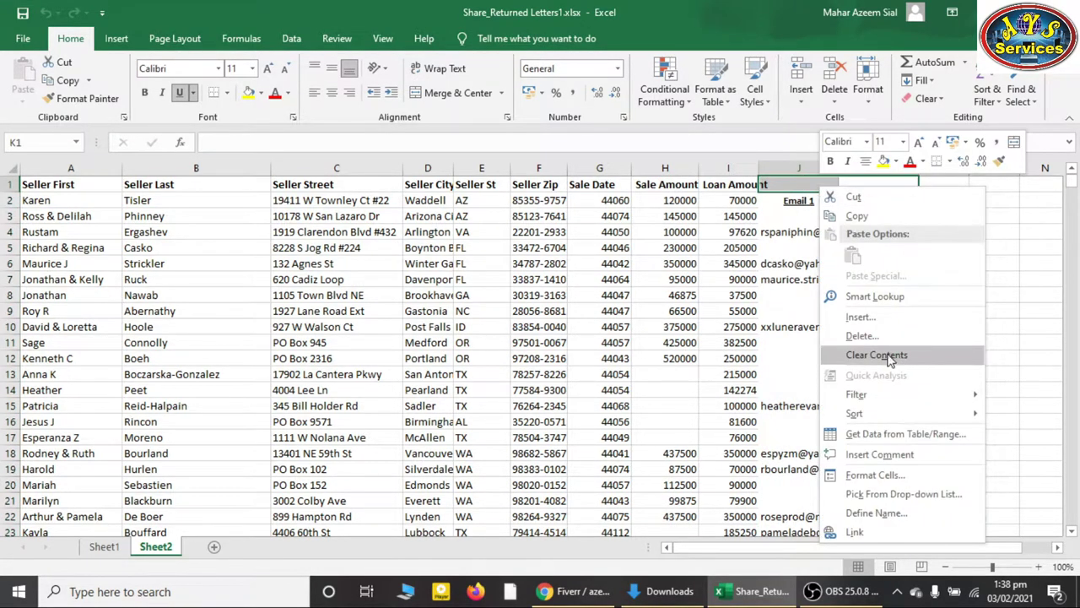
pyautogui.click(862, 336)
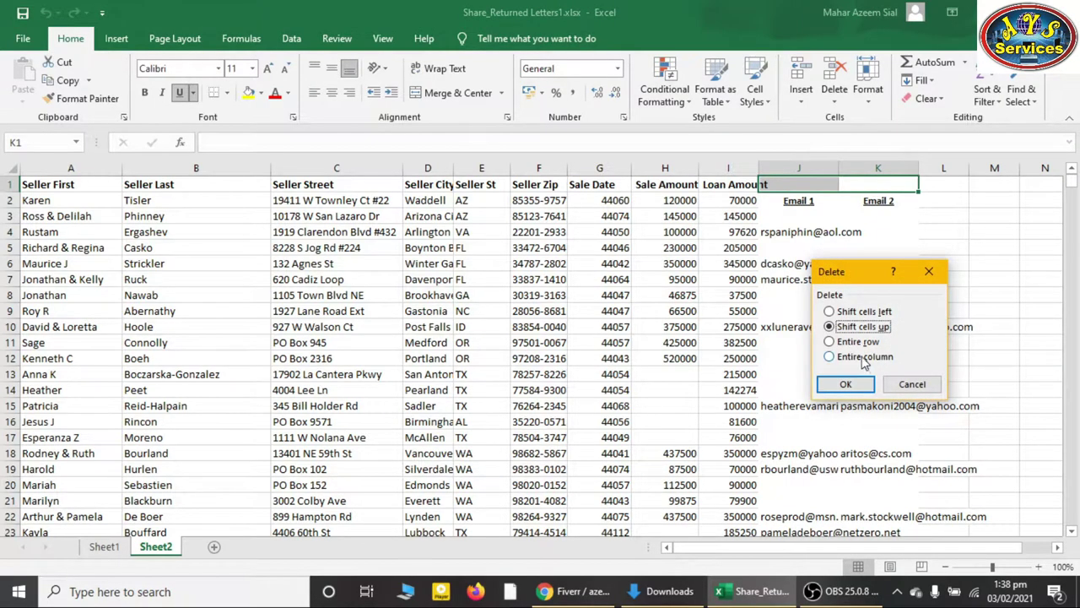
pyautogui.click(849, 384)
pyautogui.click(988, 230)
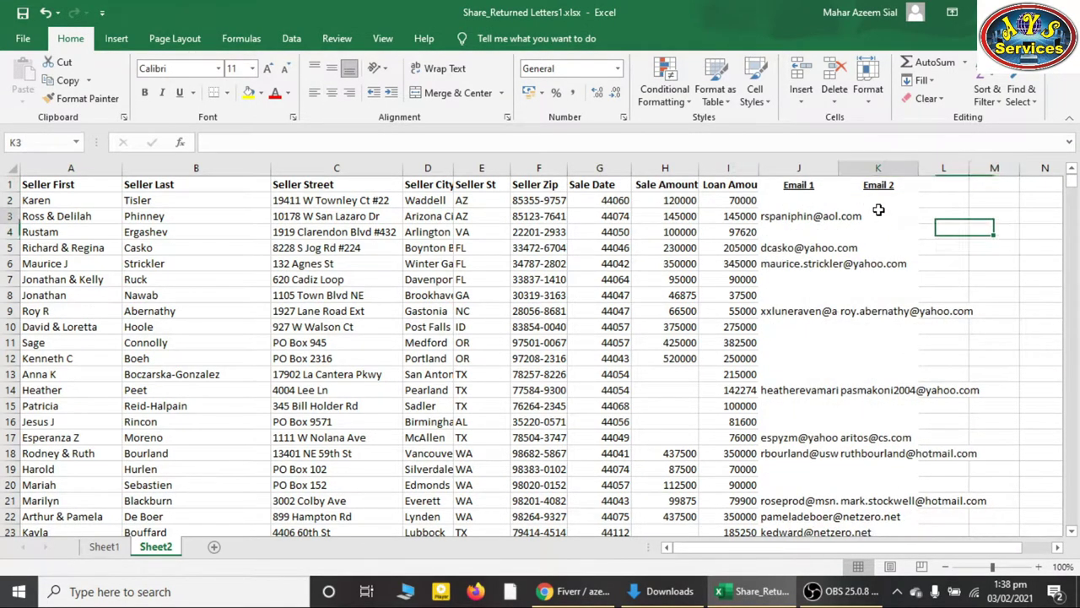
# Re-enter the Email 2 and Email 1 addresses in K9 and J9 so they become hyperlinks
pyautogui.click(810, 200)
pyautogui.click(904, 261)
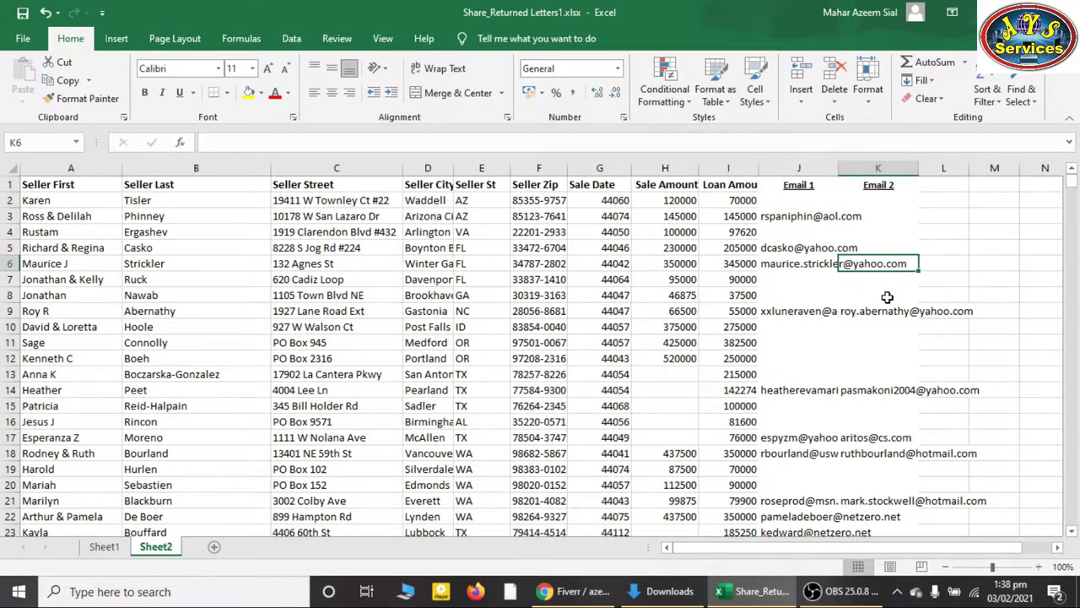
pyautogui.doubleClick(882, 311)
pyautogui.click(882, 329)
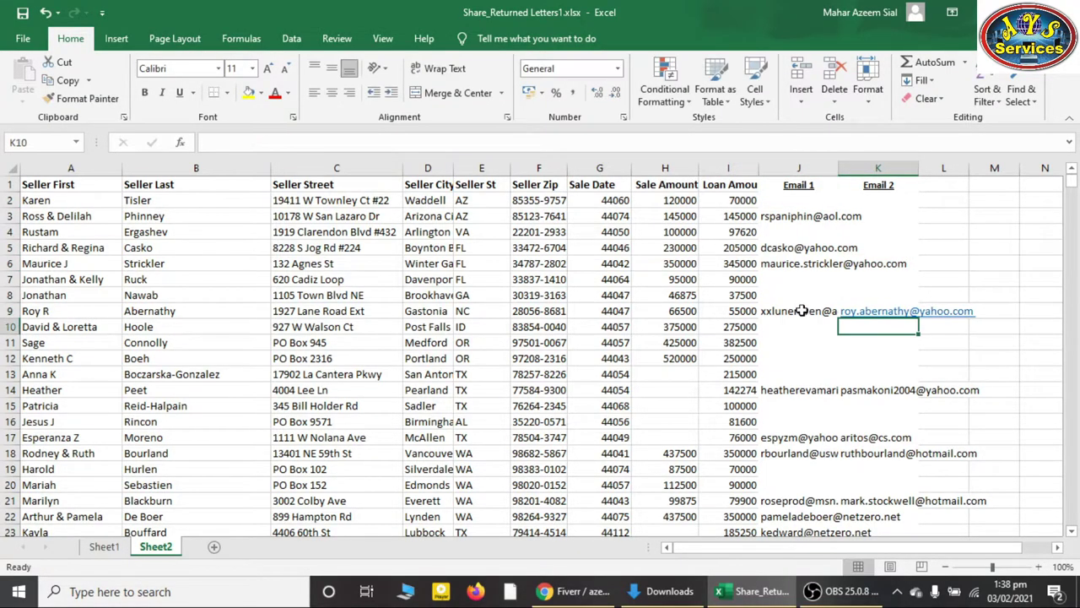
pyautogui.doubleClick(802, 311)
pyautogui.press('Return')
pyautogui.press('Return')
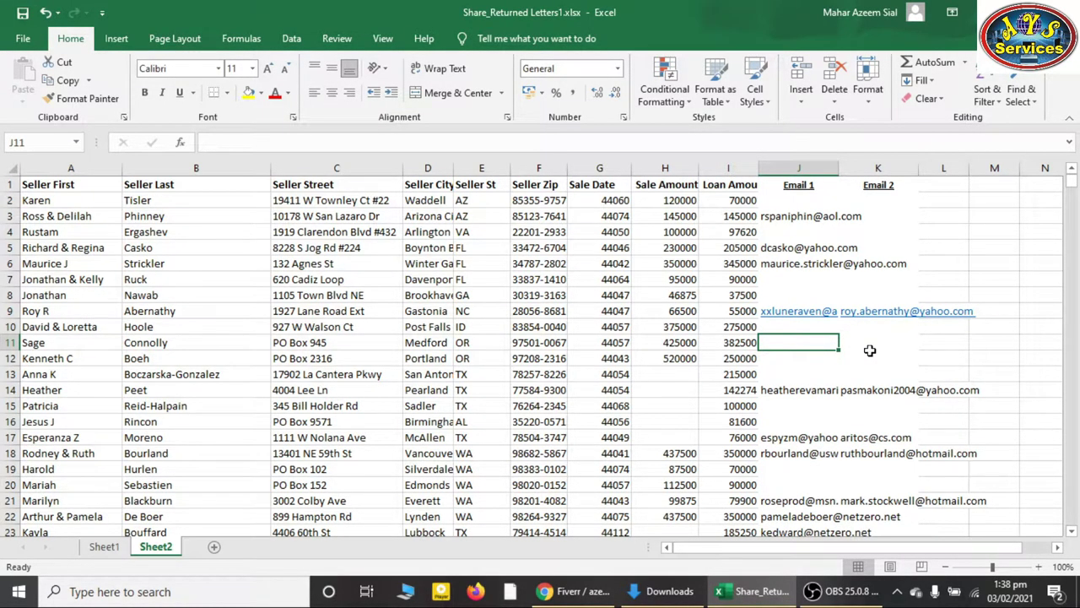
# Insert a blank column C before Seller Street and review the name range A1:B17
pyautogui.click(310, 165)
pyautogui.rightClick(309, 165)
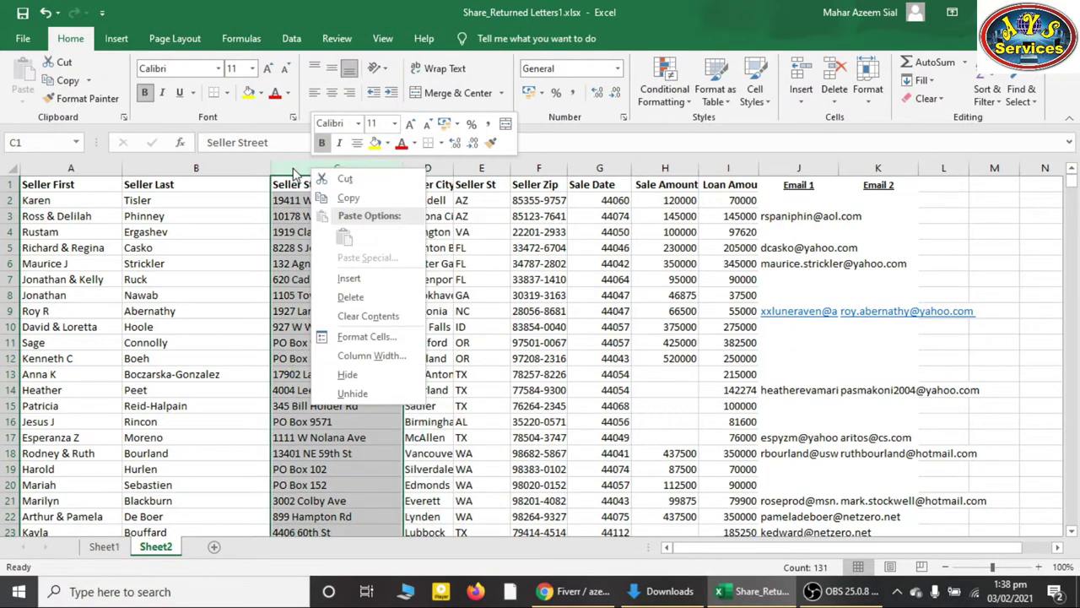
pyautogui.click(362, 276)
pyautogui.click(349, 253)
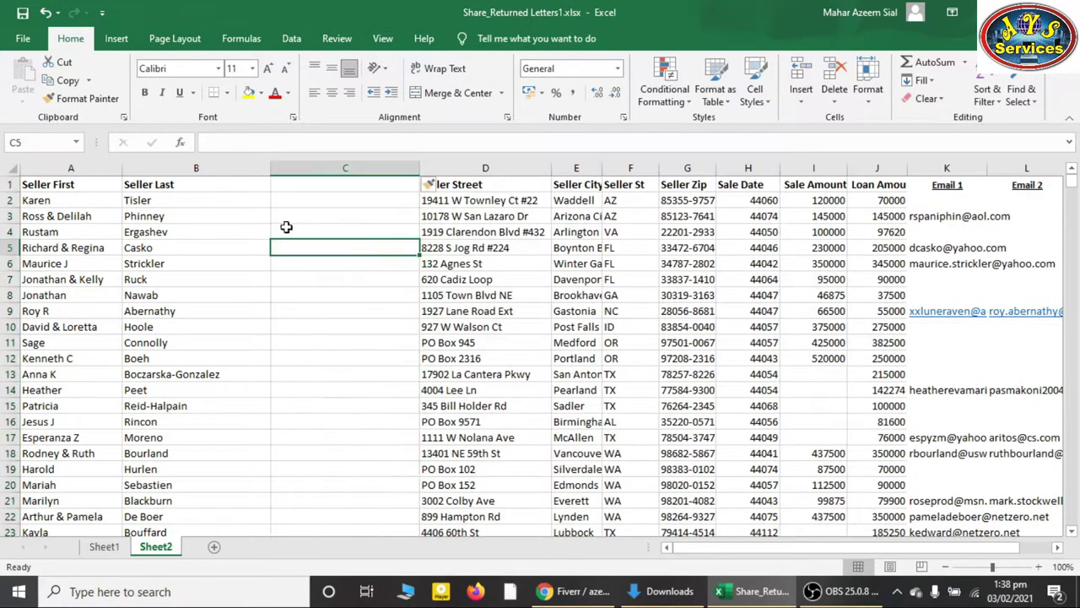
pyautogui.click(74, 187)
pyautogui.moveTo(74, 187); pyautogui.dragTo(191, 443)
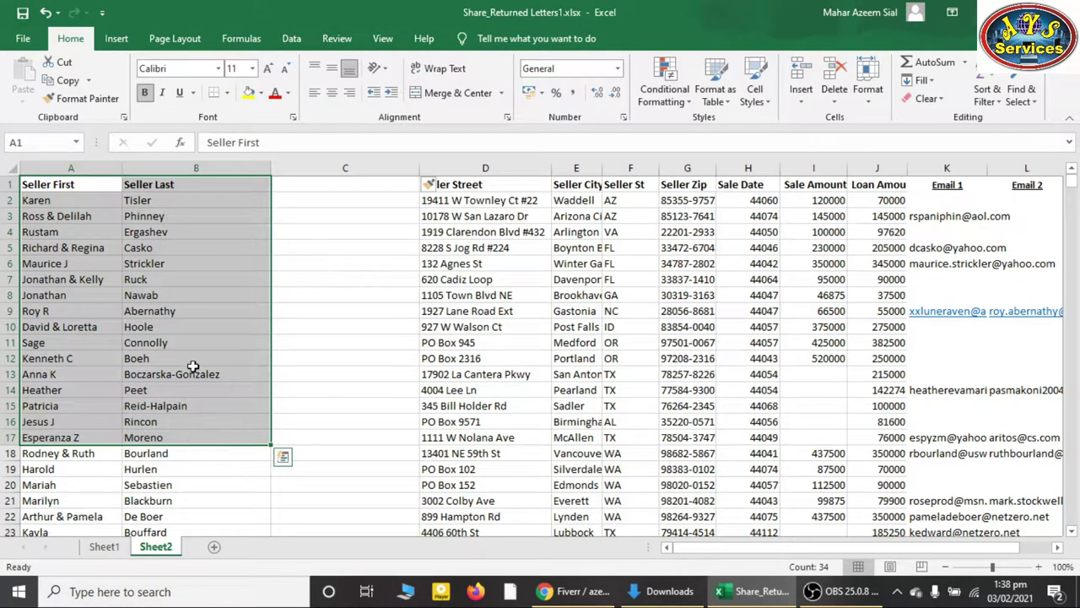
pyautogui.click(196, 248)
# Widen column M and select cell C2 for the full-name formula
pyautogui.click(338, 186)
pyautogui.moveTo(338, 186); pyautogui.dragTo(336, 186)
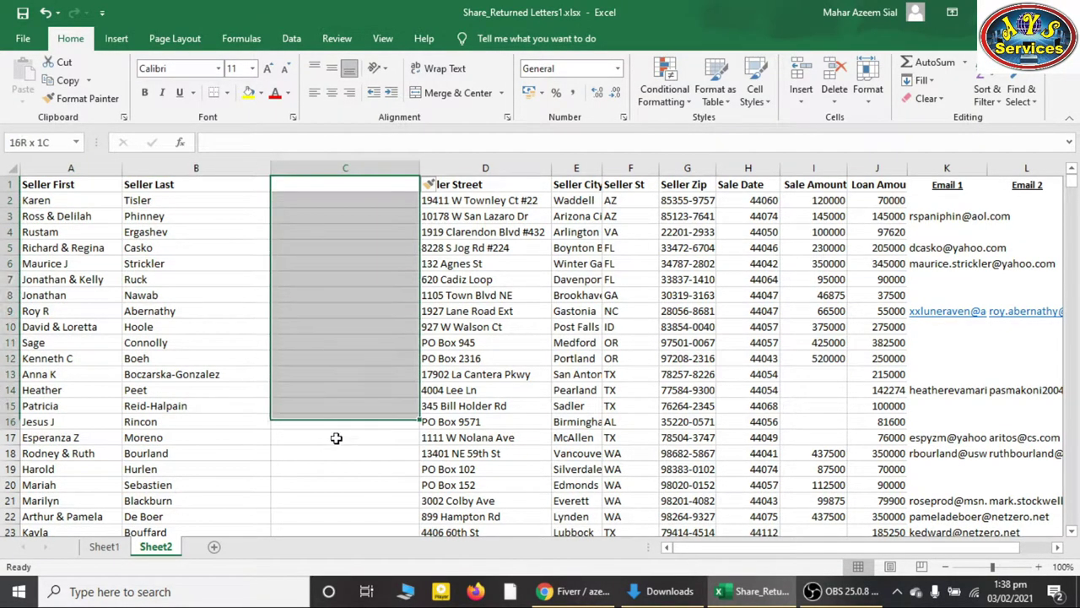
pyautogui.click(314, 266)
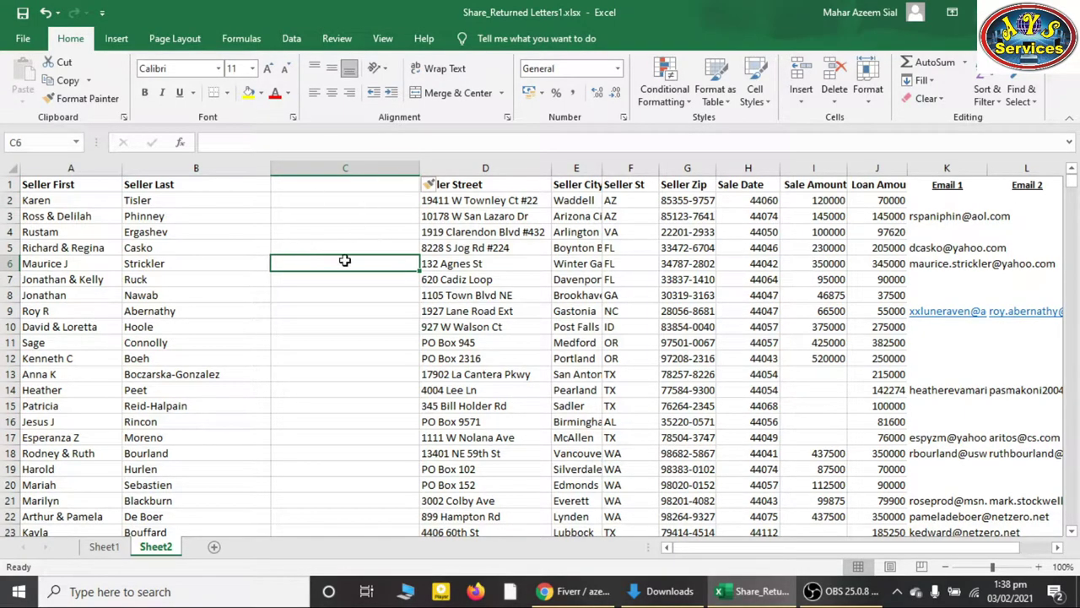
pyautogui.moveTo(725, 547); pyautogui.dragTo(756, 546)
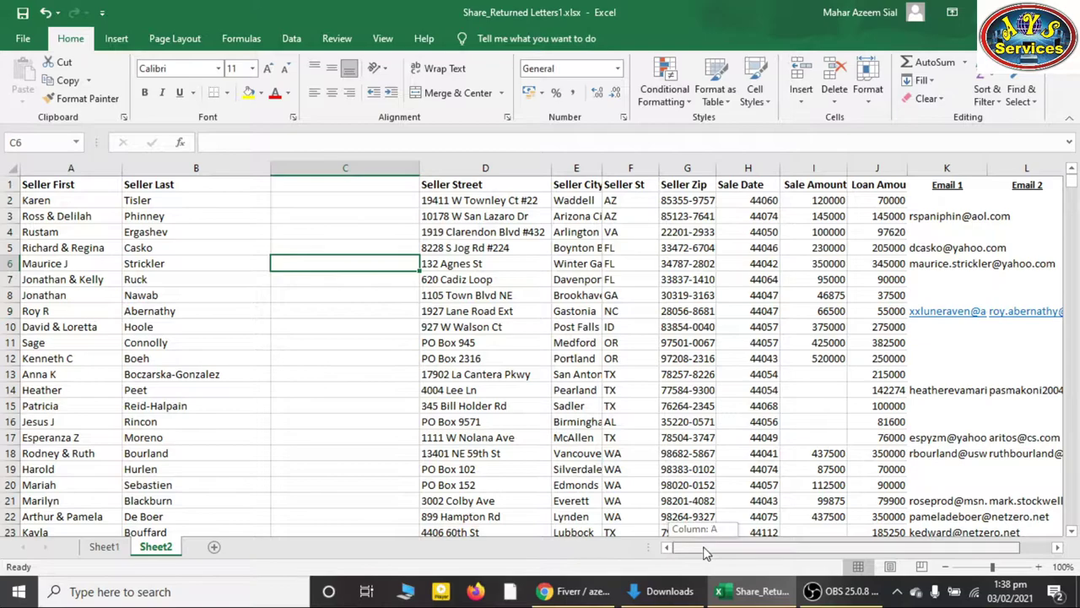
pyautogui.click(981, 201)
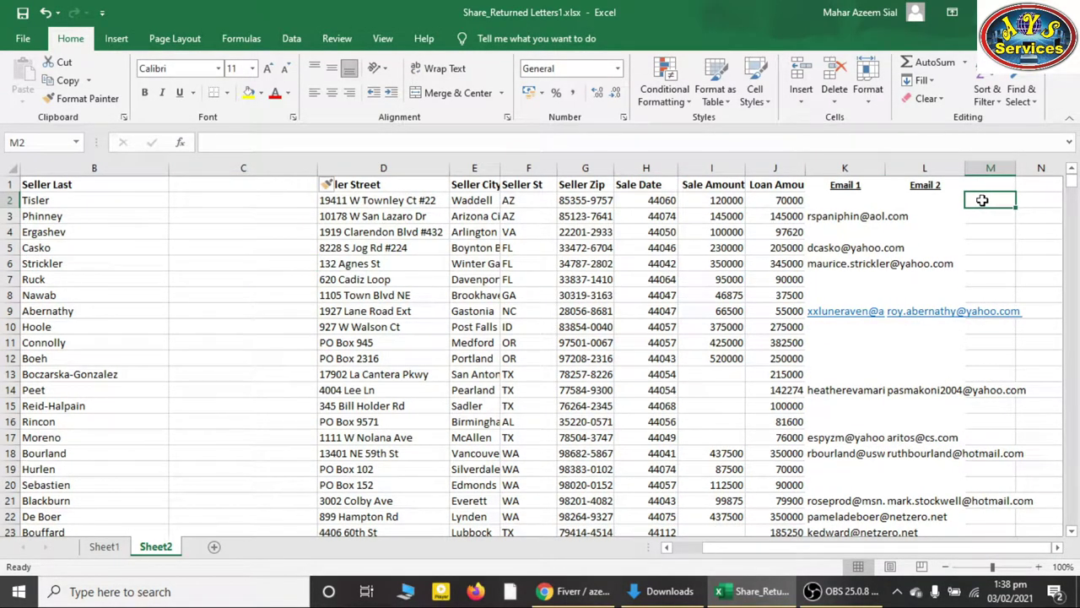
pyautogui.moveTo(1023, 162); pyautogui.dragTo(1063, 163)
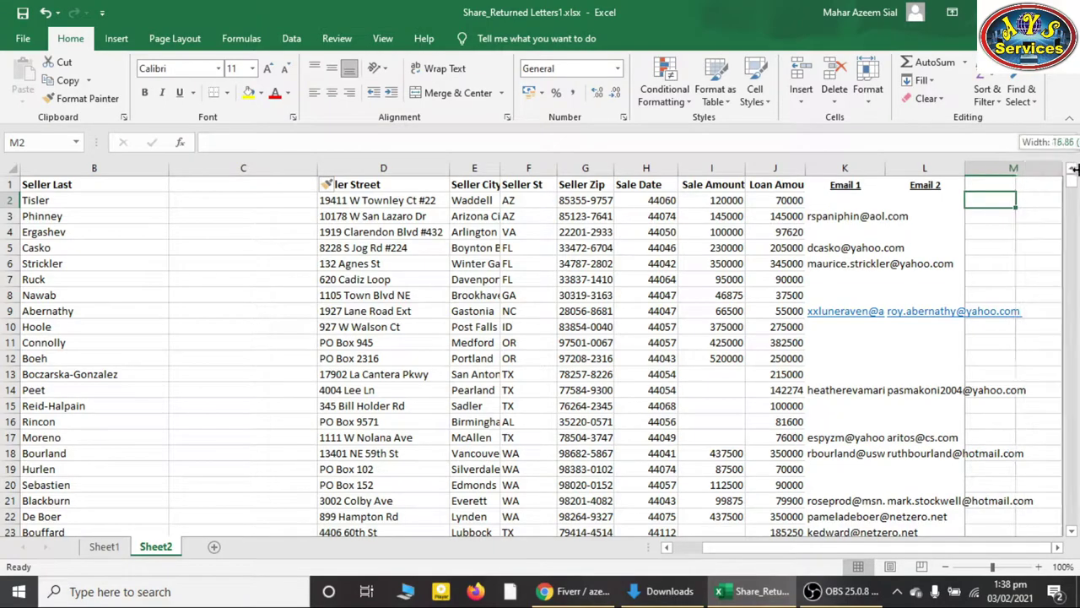
pyautogui.click(216, 203)
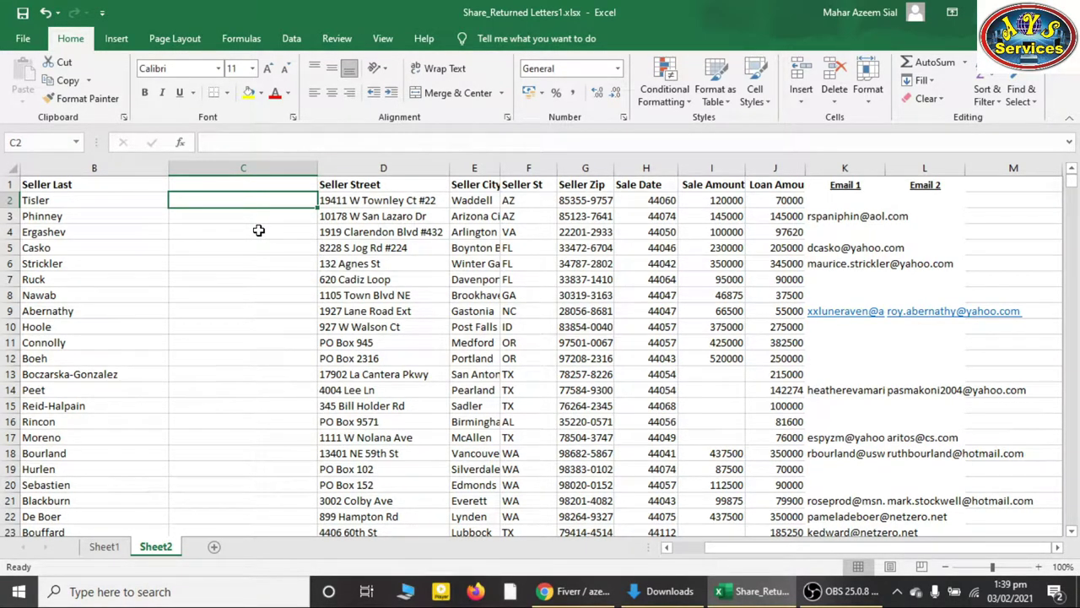
# Enter =CONCATENATE(A2, in C2 so it returns the first name Karen
pyautogui.write('=')
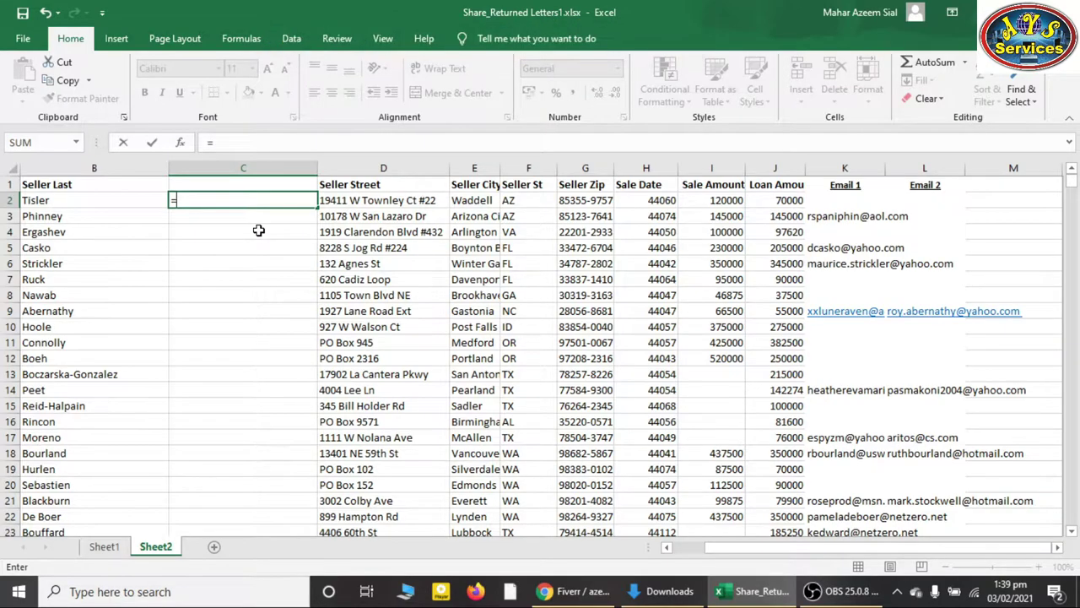
pyautogui.write('co')
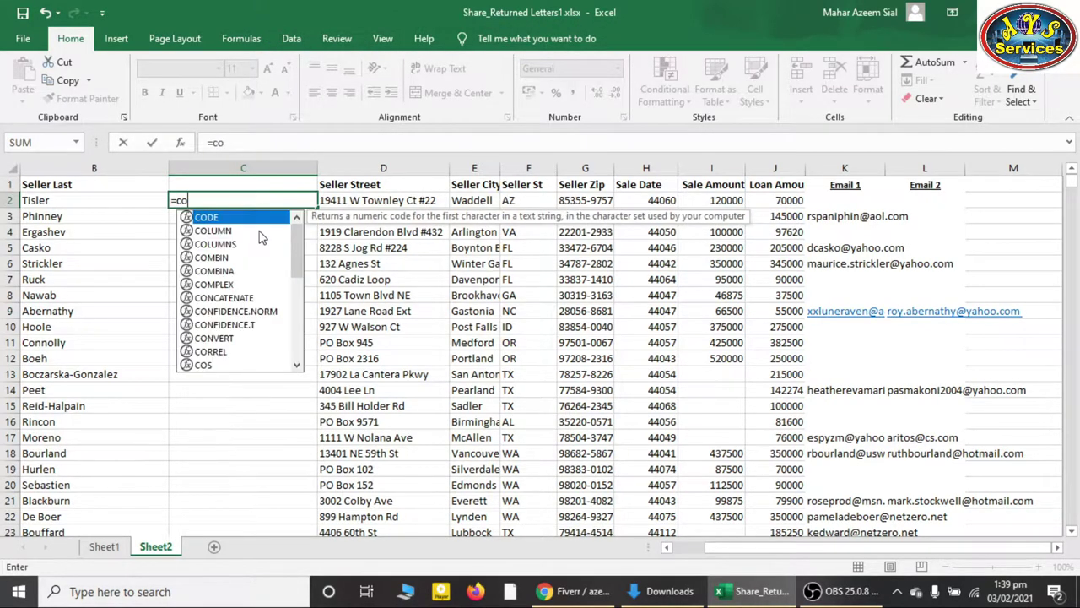
pyautogui.write('nca')
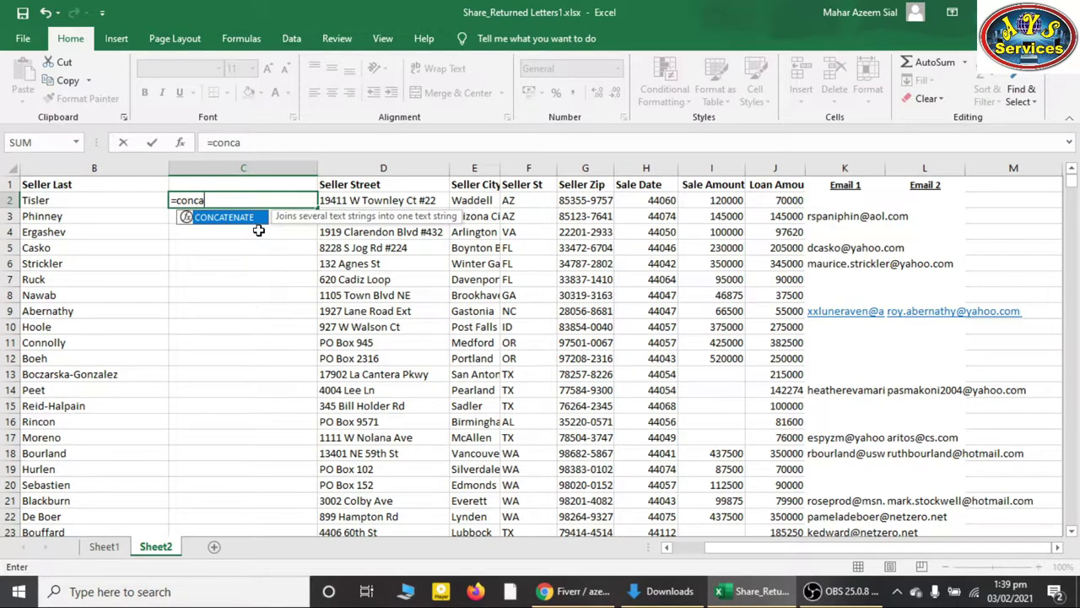
pyautogui.write('te')
pyautogui.write('na')
pyautogui.write('te')
pyautogui.write('(')
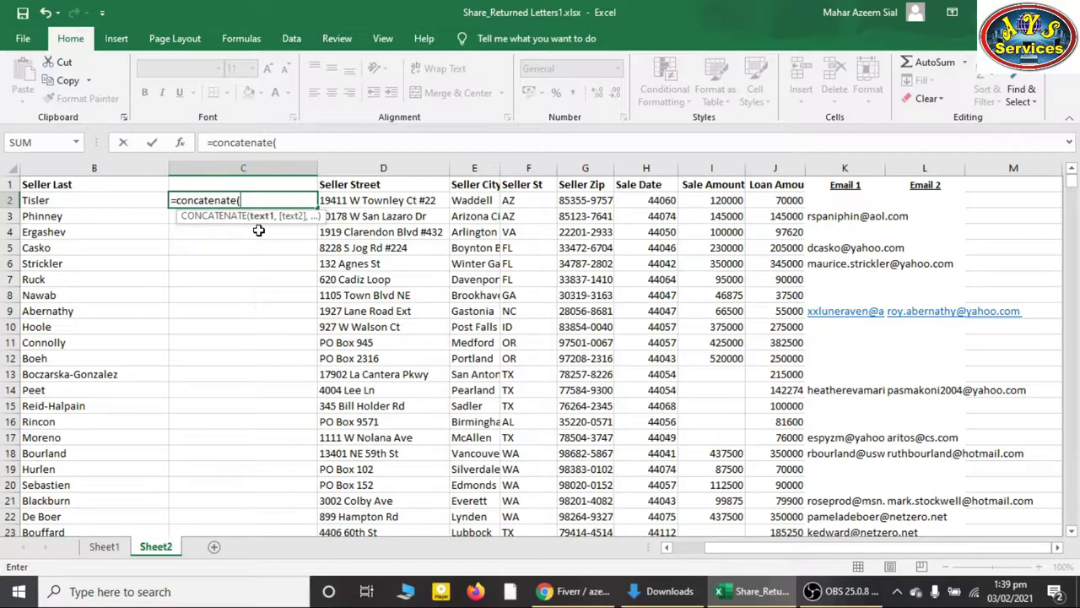
pyautogui.write('a')
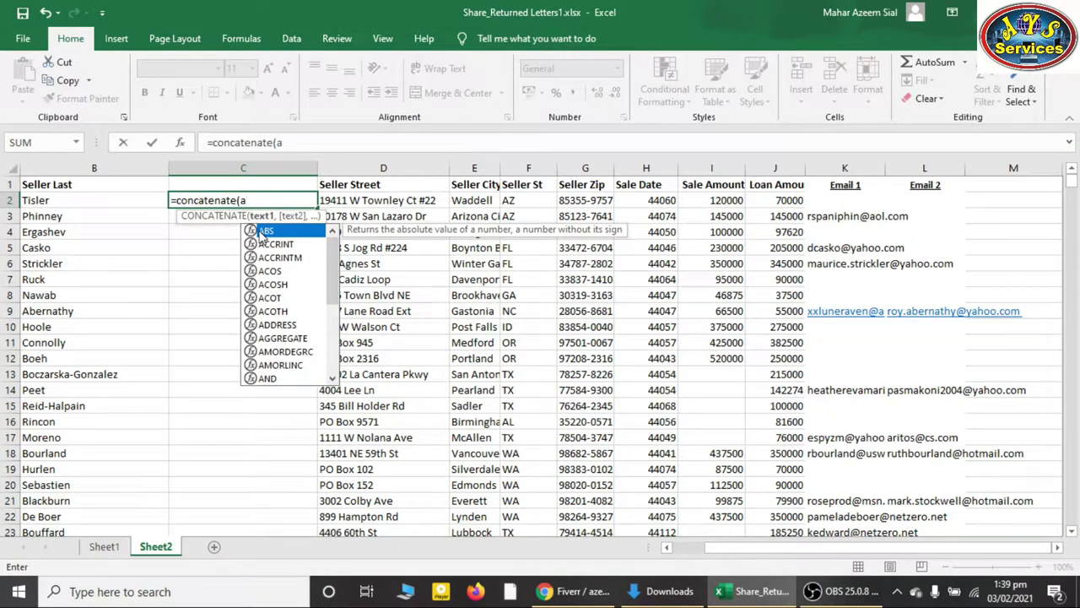
pyautogui.write('2')
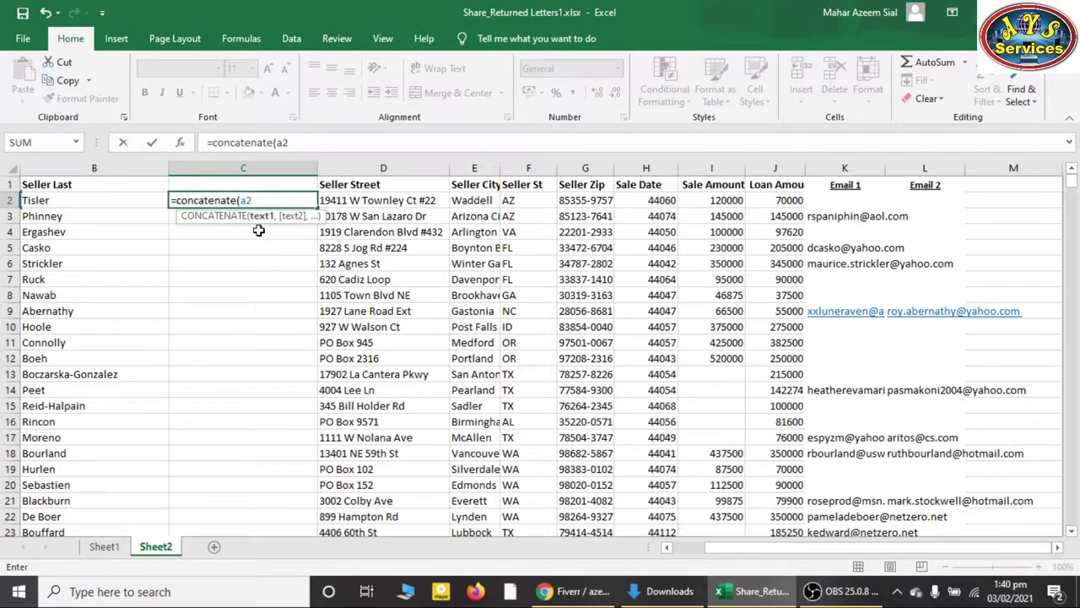
pyautogui.write(',')
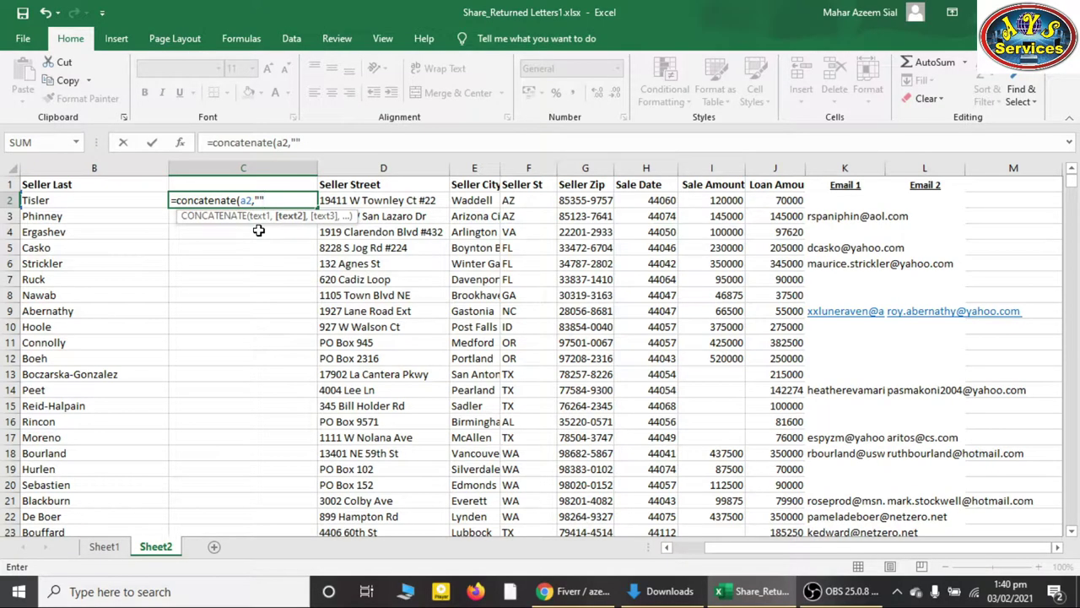
pyautogui.hotkey('shift', 'Tab')
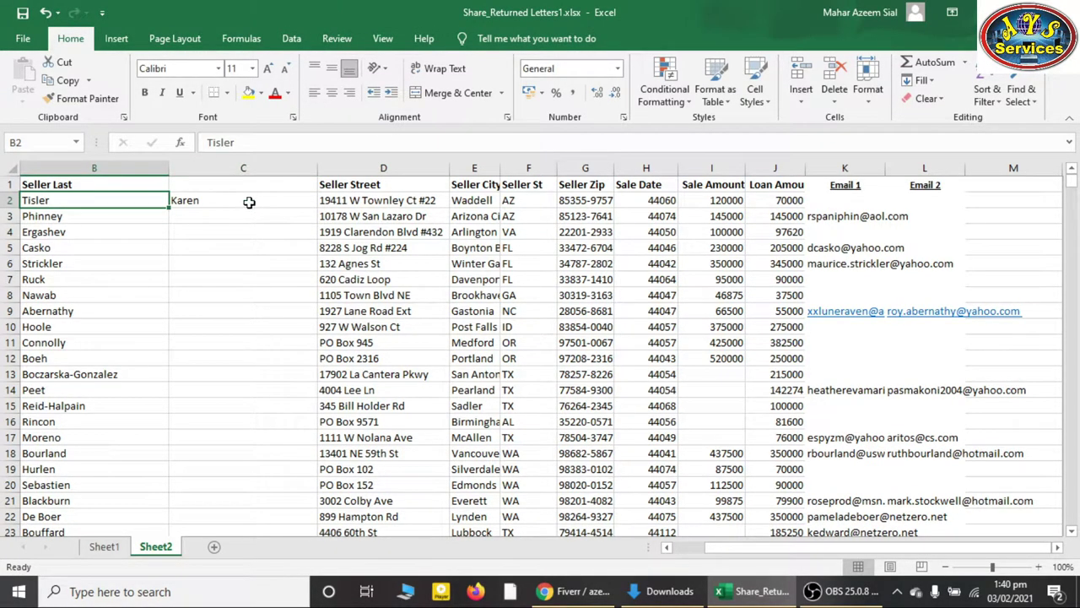
pyautogui.doubleClick(248, 202)
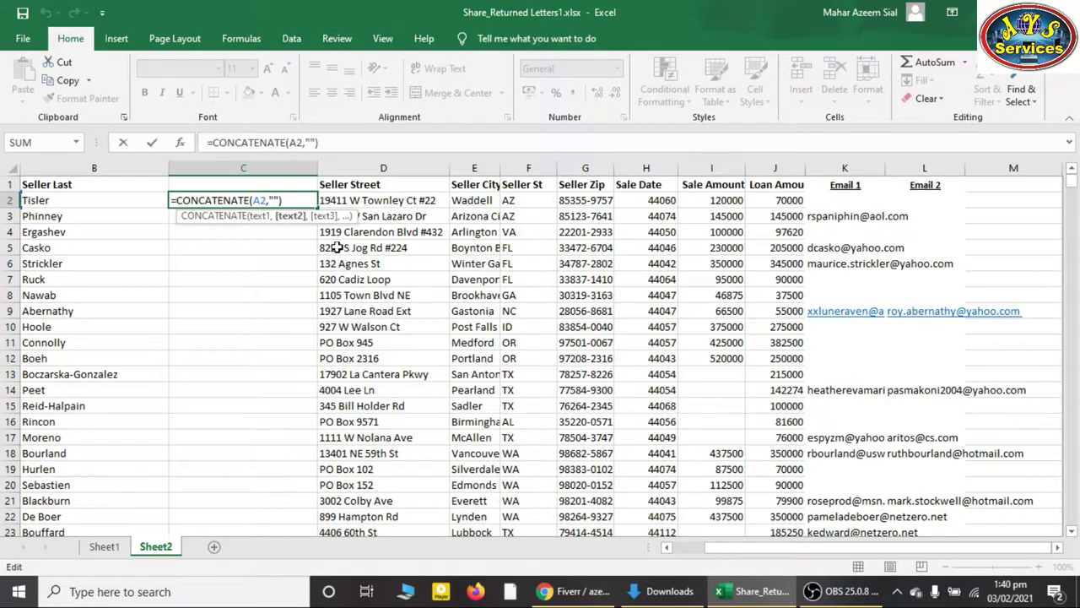
pyautogui.press('Right')
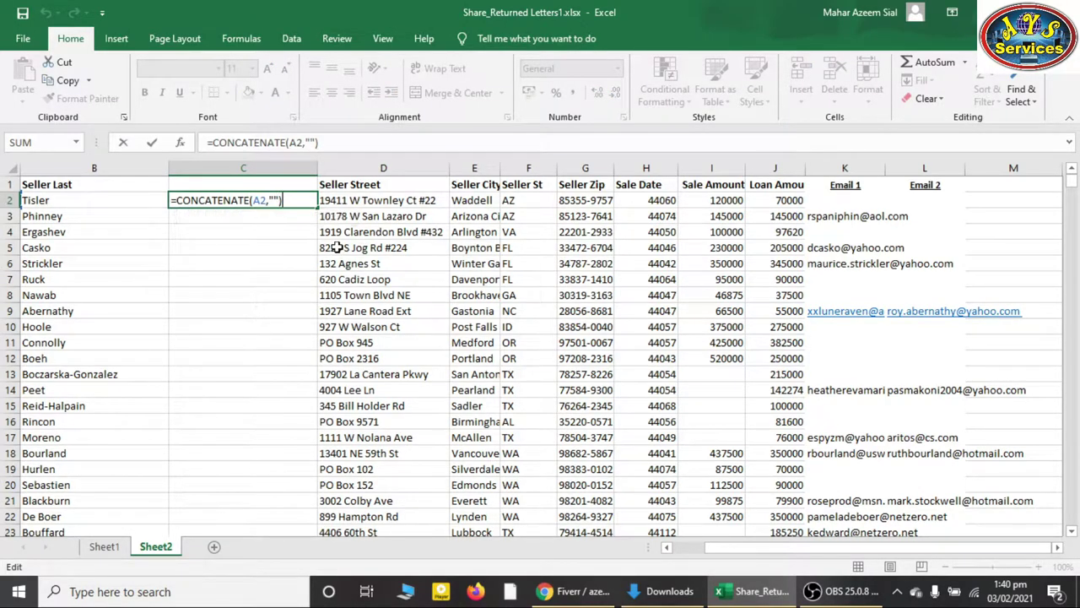
pyautogui.press('BackSpace')
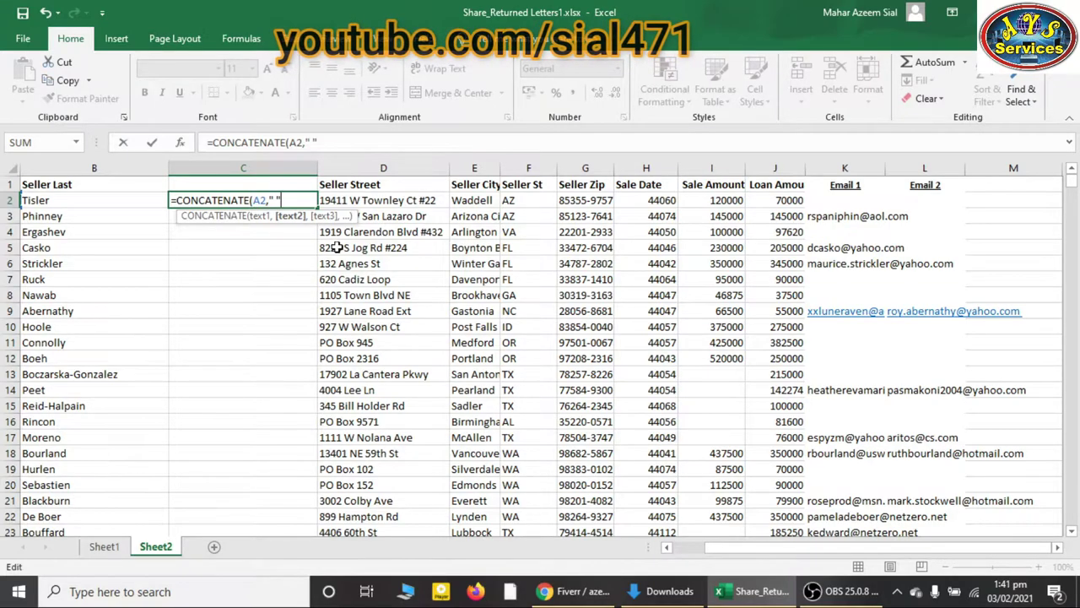
pyautogui.write(',')
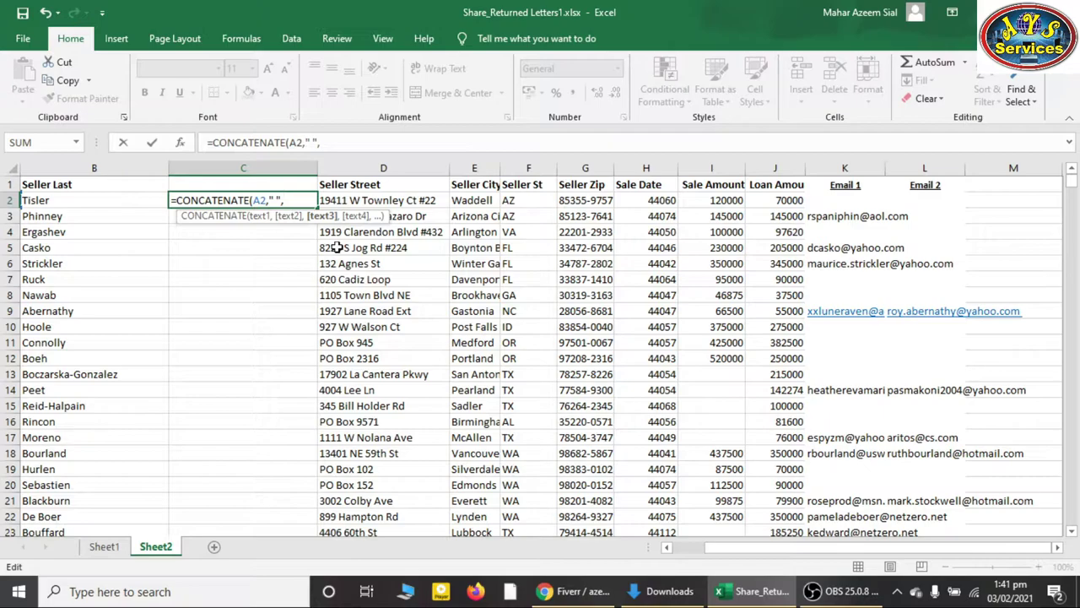
pyautogui.write('b')
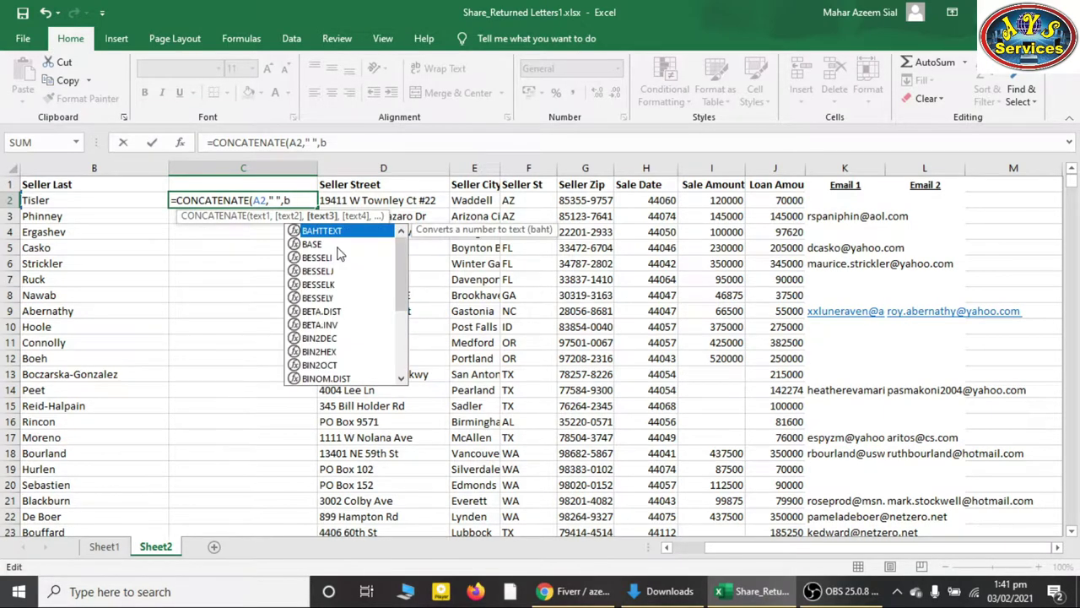
pyautogui.write('2')
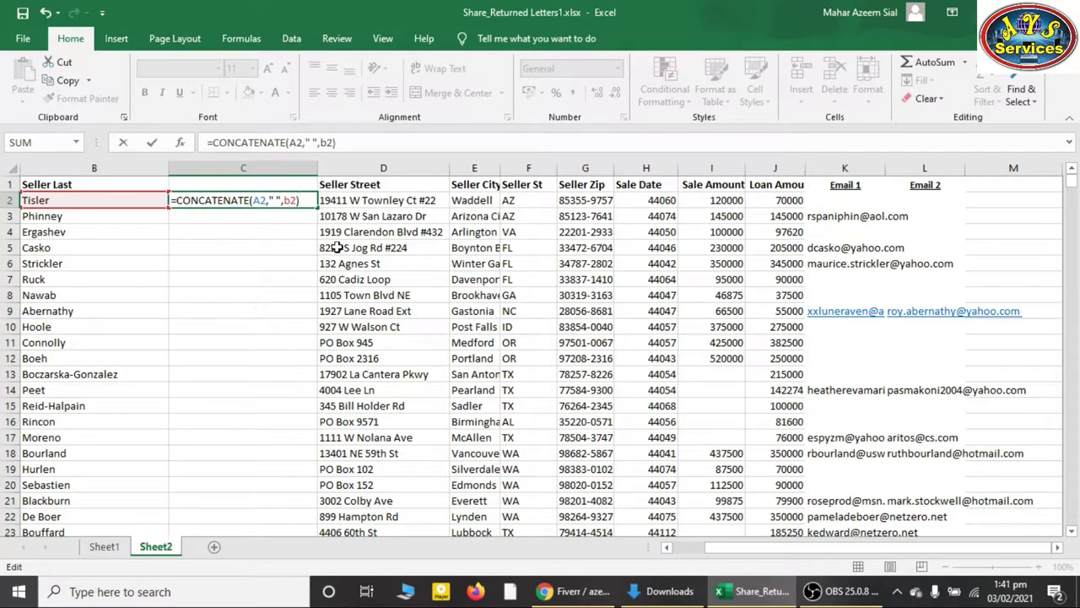
pyautogui.press('Return')
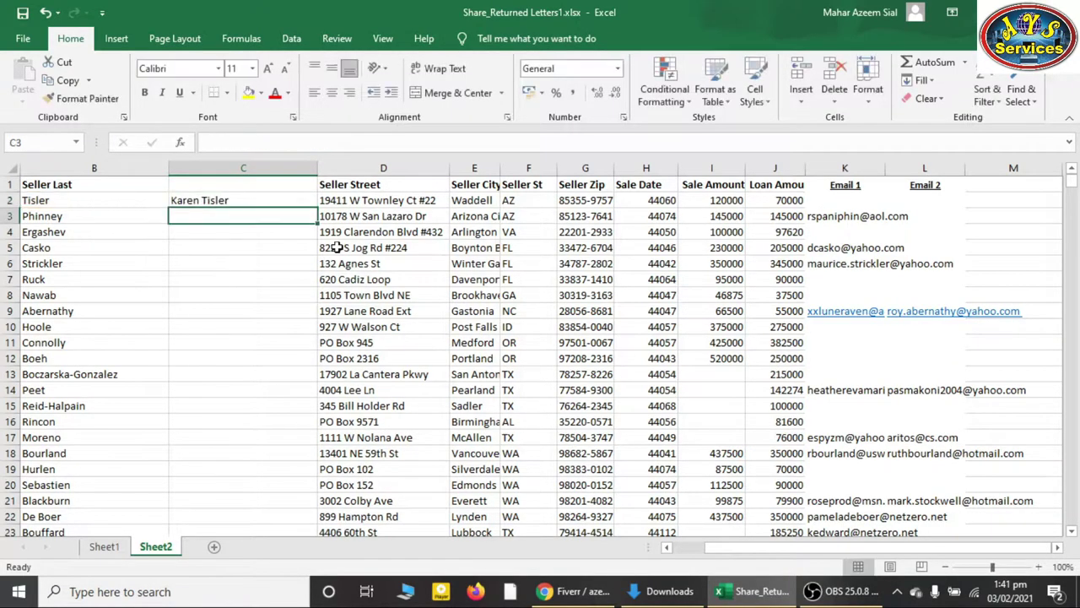
pyautogui.moveTo(727, 551); pyautogui.dragTo(709, 551)
pyautogui.click(361, 200)
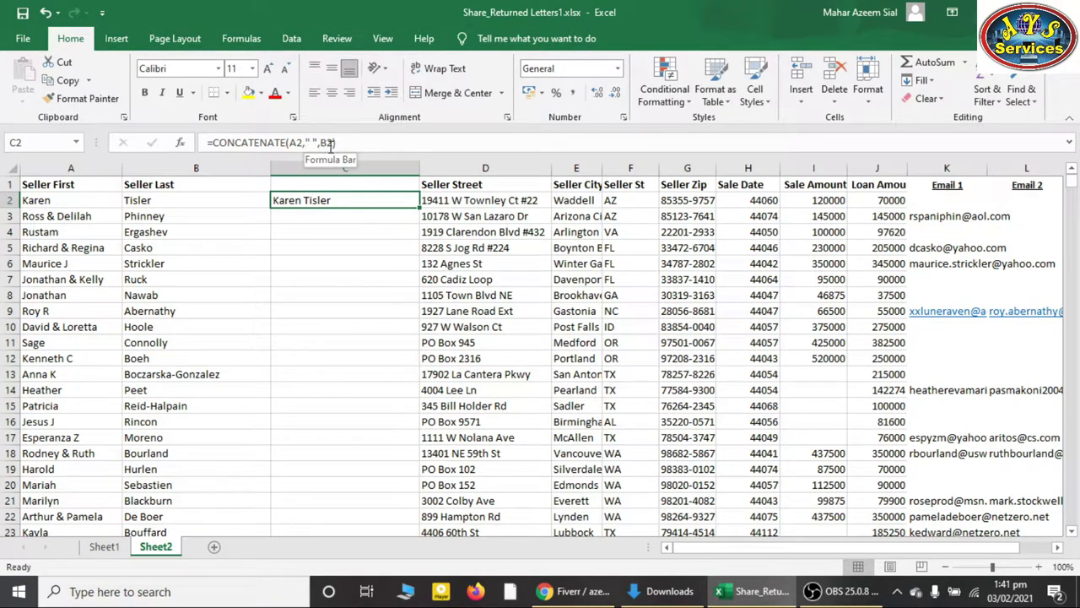
pyautogui.moveTo(353, 143); pyautogui.dragTo(206, 143)
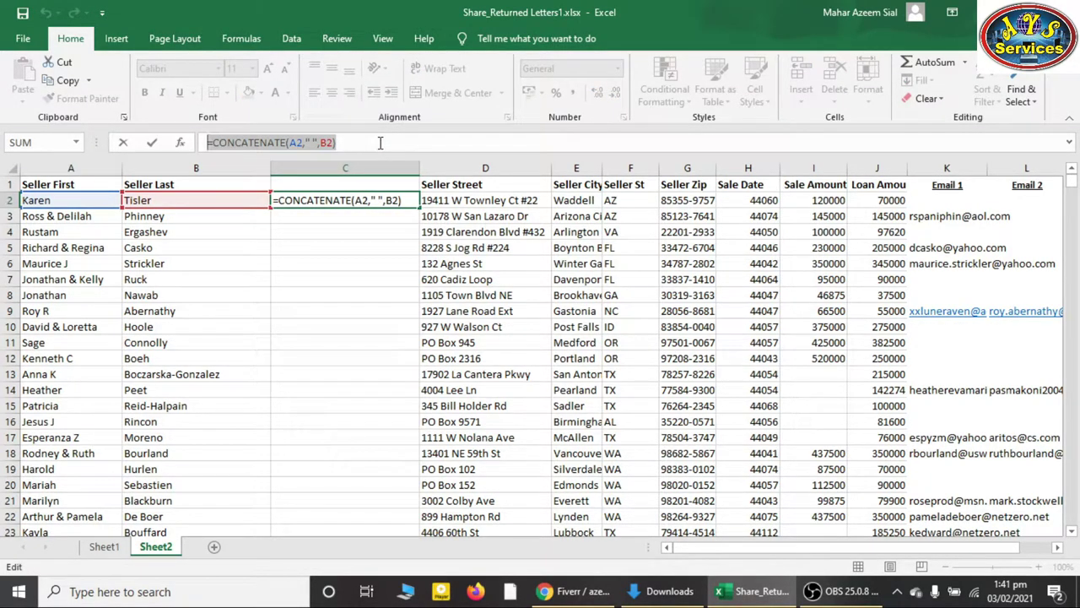
pyautogui.click(380, 143)
# Fill C2's full-name formula down through C21
pyautogui.click(361, 219)
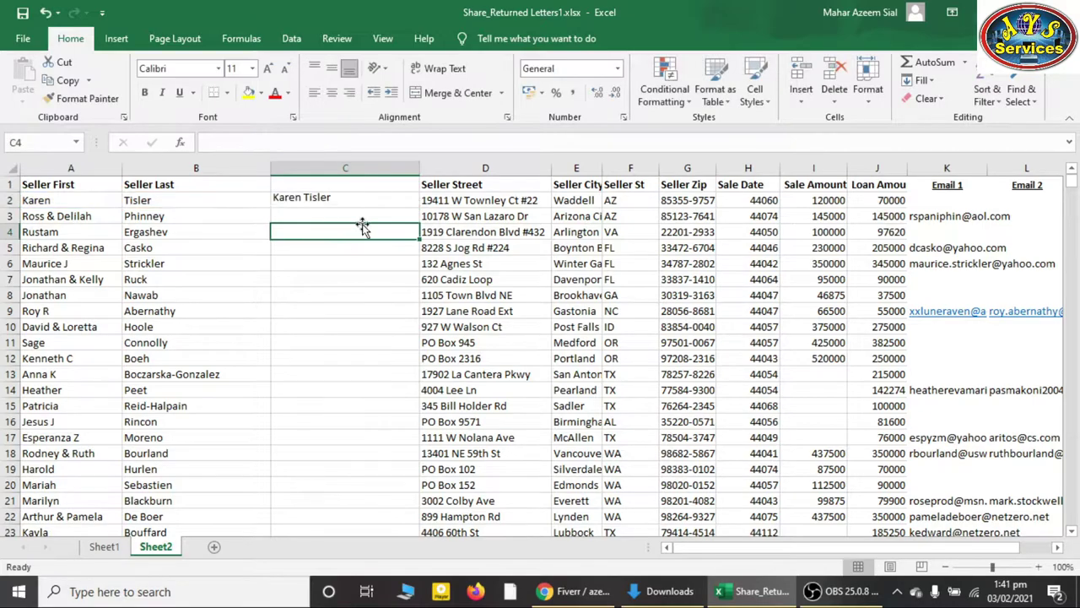
pyautogui.click(359, 203)
pyautogui.click(352, 213)
pyautogui.click(298, 205)
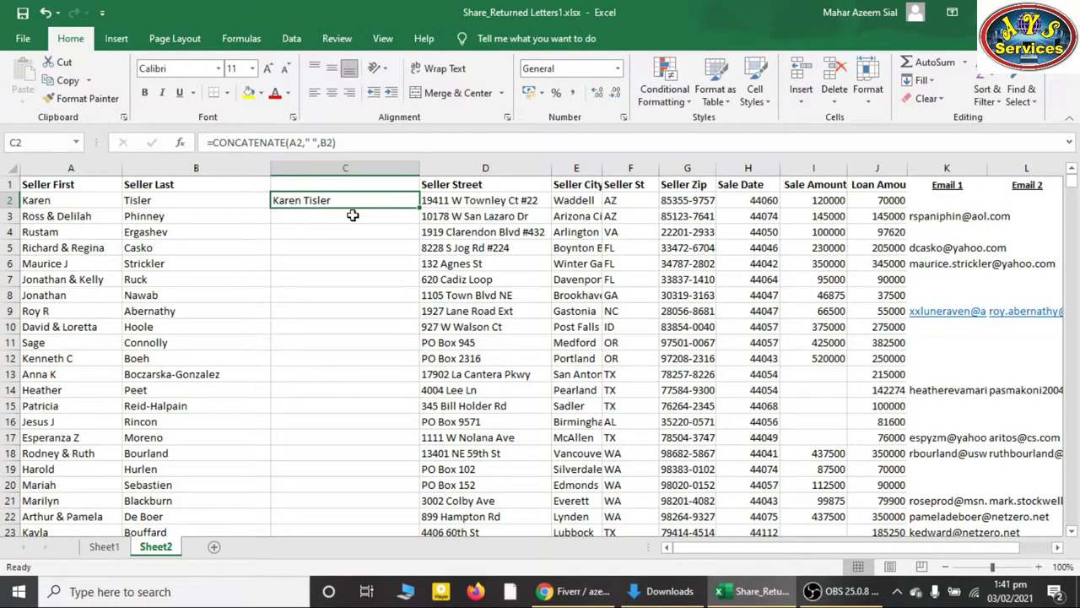
pyautogui.click(78, 206)
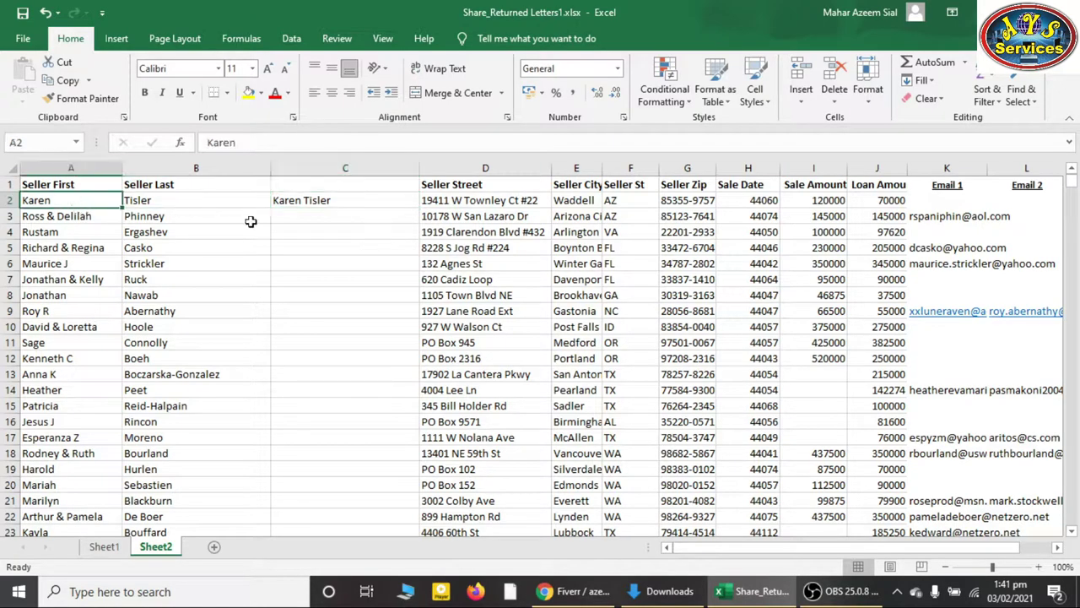
pyautogui.click(342, 205)
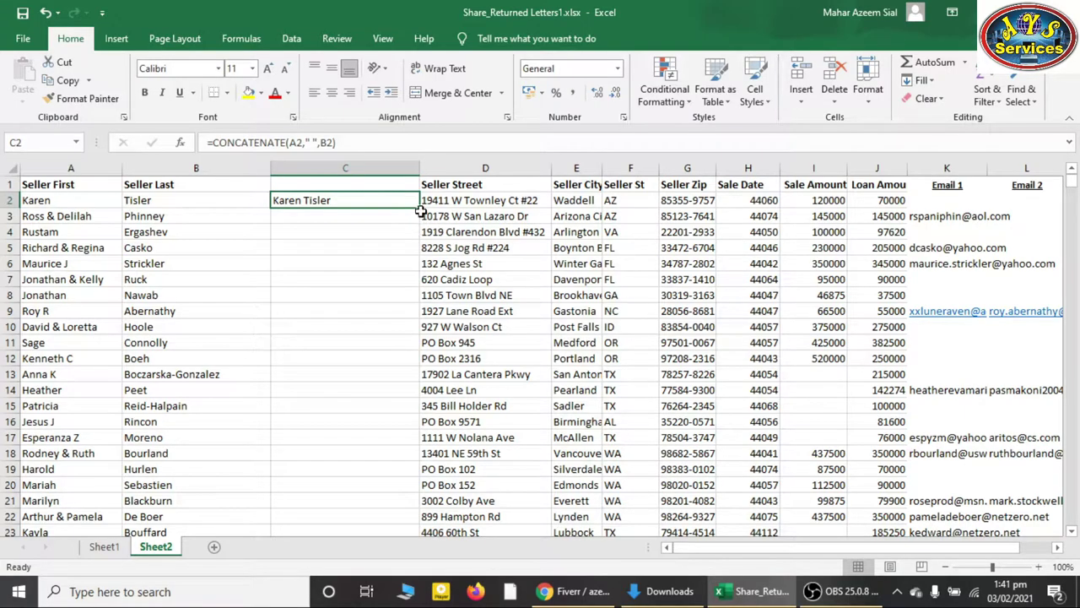
pyautogui.moveTo(418, 206); pyautogui.dragTo(415, 508)
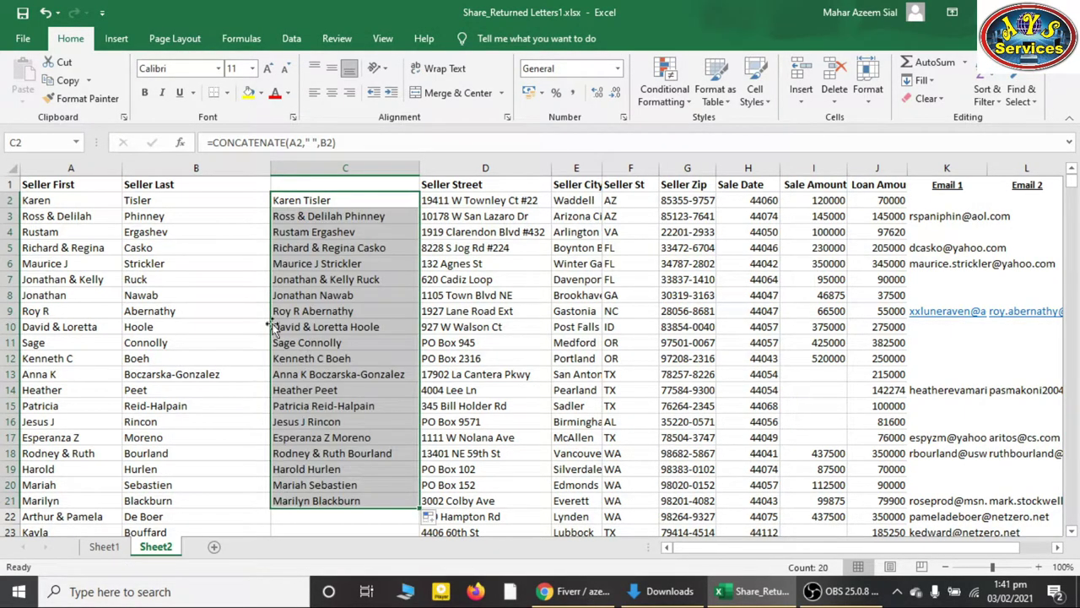
pyautogui.click(265, 314)
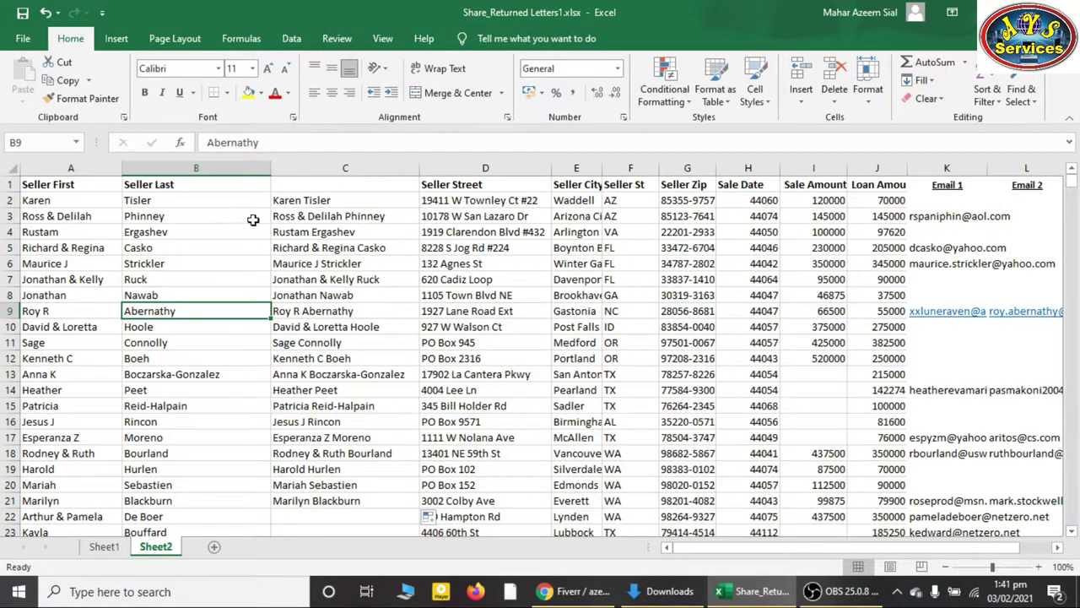
# Check the copied formulas in C3 and C4, then select the full names C2:C21
pyautogui.click(353, 217)
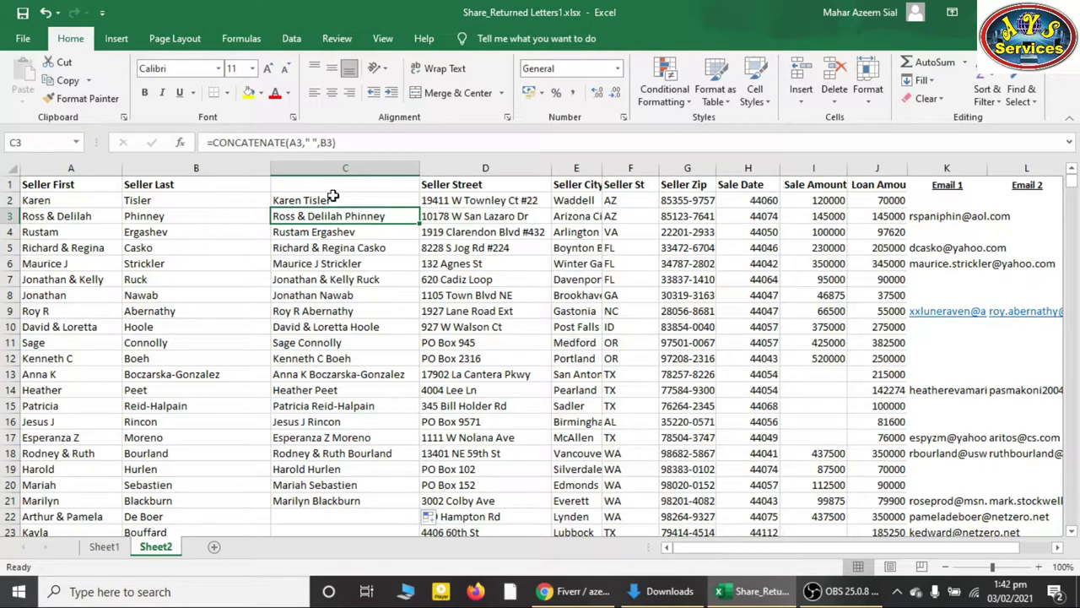
pyautogui.click(360, 232)
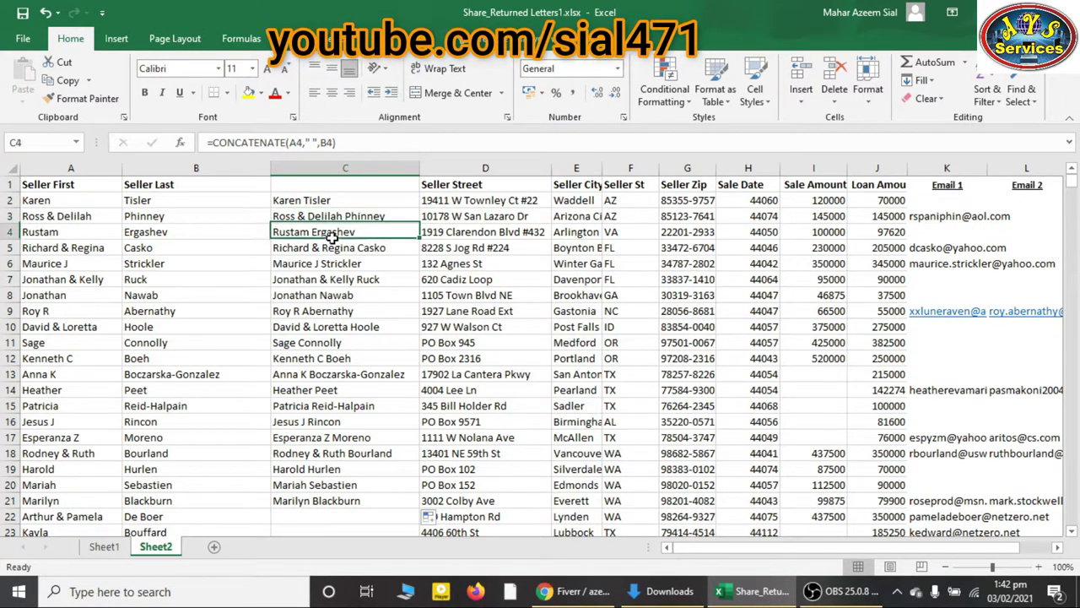
pyautogui.doubleClick(336, 232)
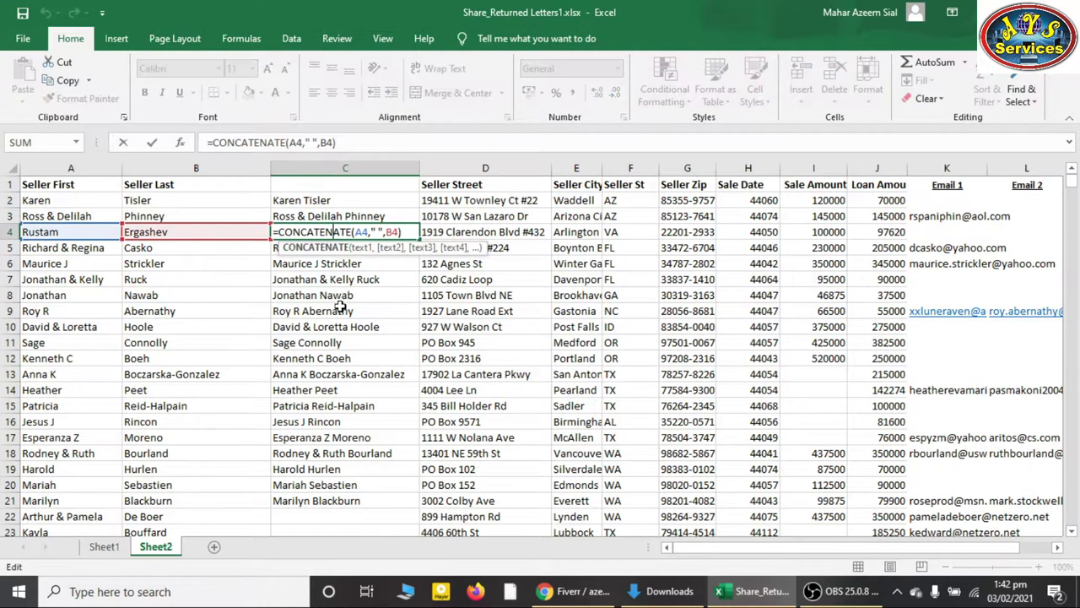
pyautogui.click(320, 327)
pyautogui.moveTo(347, 201); pyautogui.dragTo(340, 516)
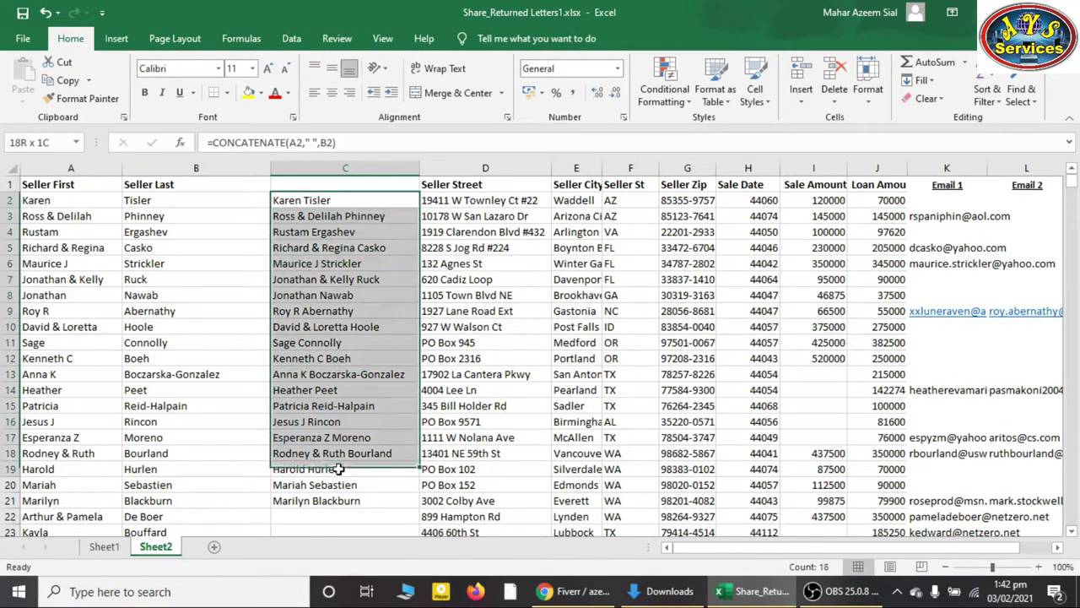
pyautogui.click(252, 391)
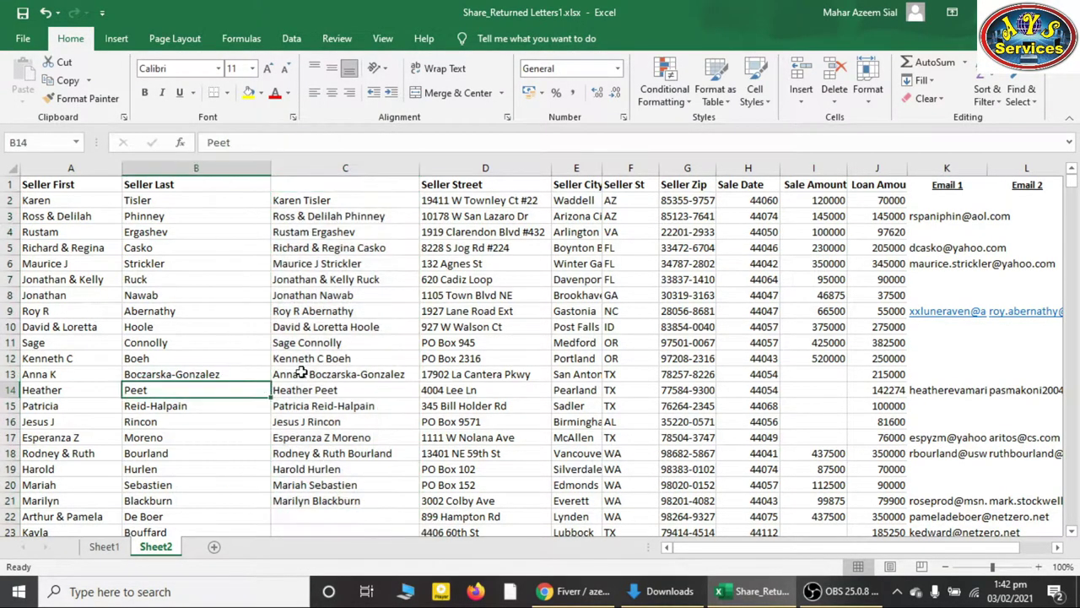
# Insert a blank column D beside the full names
pyautogui.rightClick(461, 173)
pyautogui.click(498, 282)
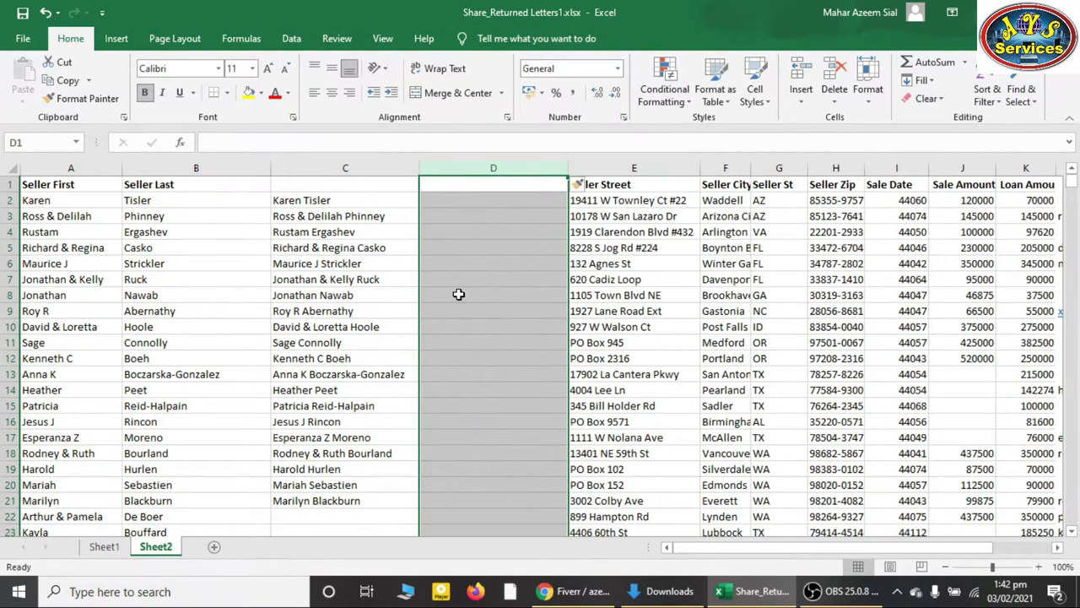
pyautogui.click(458, 294)
# Paste the full names from C2:C21 into D2 as plain values with Paste Special
pyautogui.moveTo(366, 201); pyautogui.dragTo(367, 488)
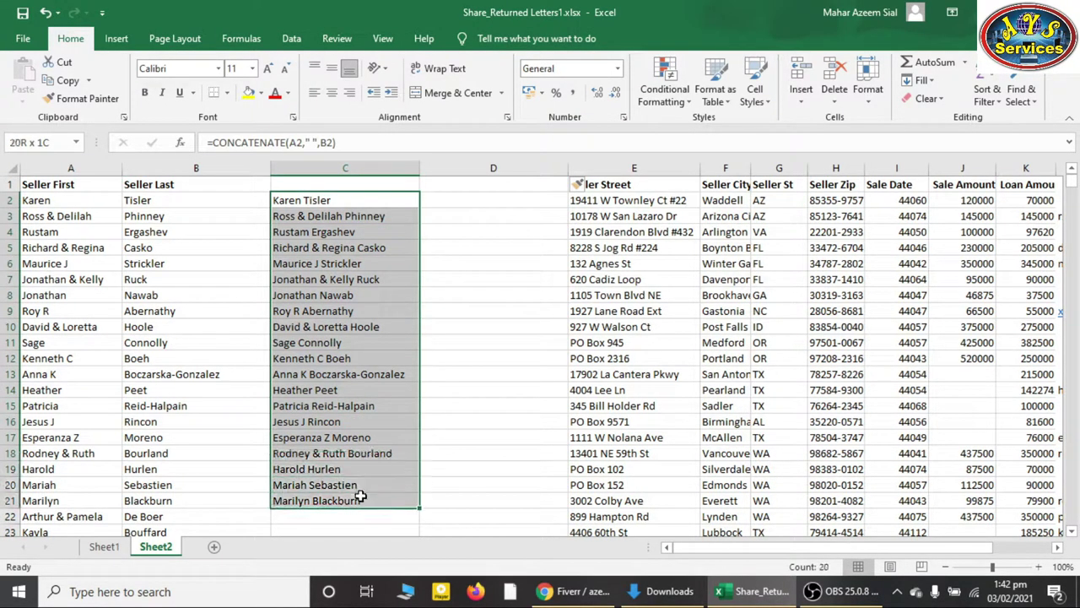
pyautogui.hotkey('ctrl', 'c')
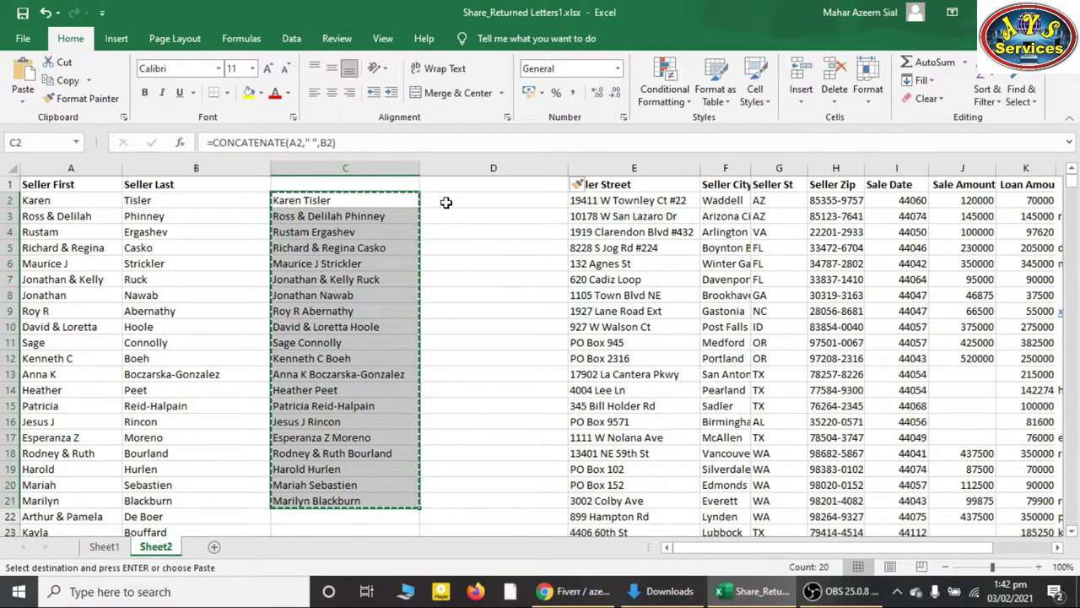
pyautogui.click(444, 198)
pyautogui.hotkey('ctrl', 'v')
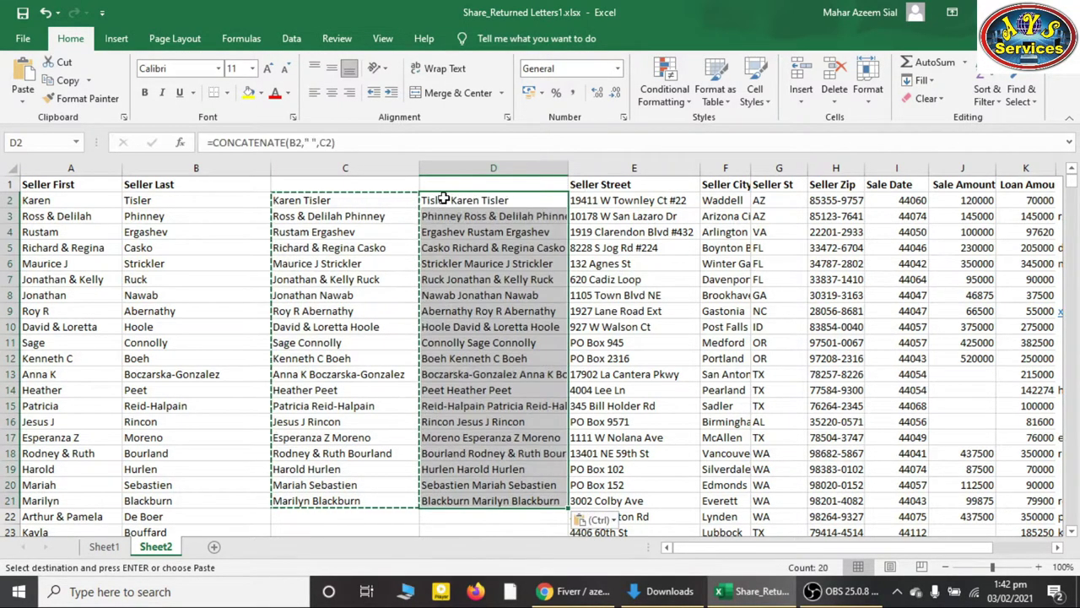
pyautogui.hotkey('ctrl', 'z')
pyautogui.rightClick(444, 200)
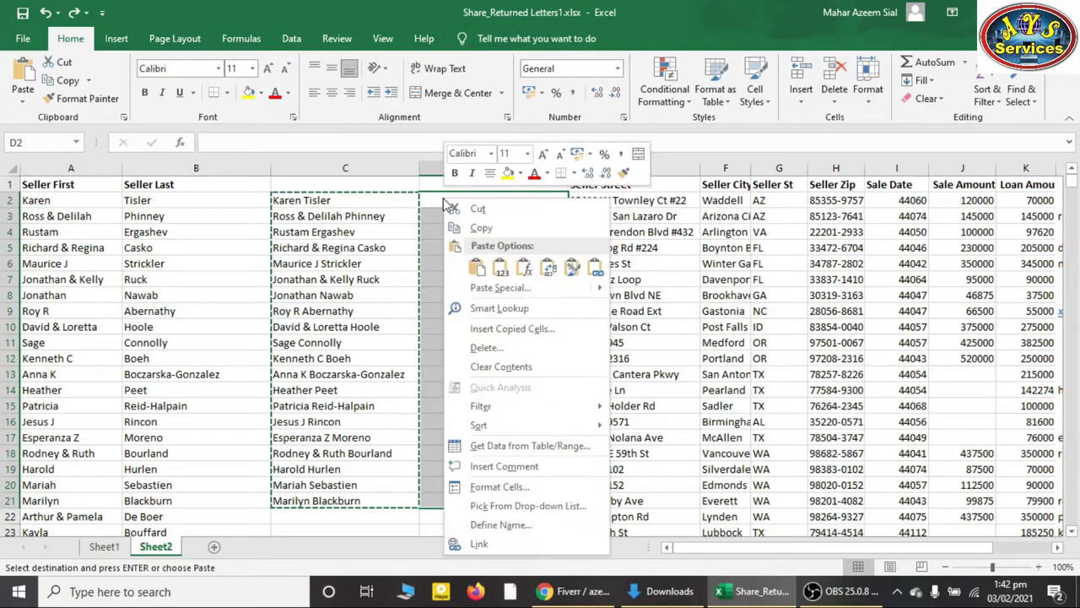
pyautogui.press('Escape')
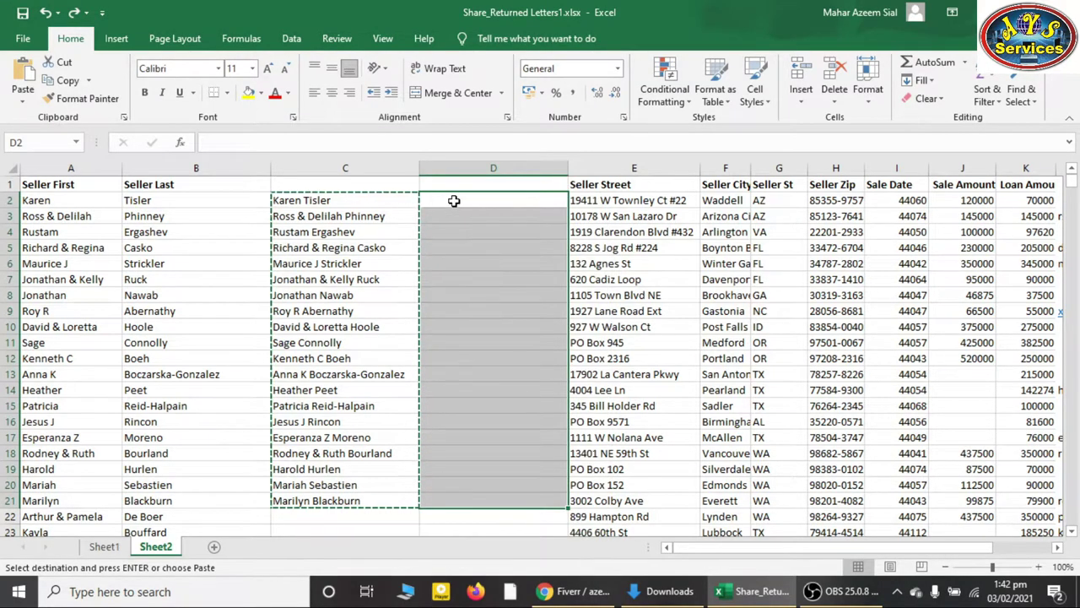
pyautogui.click(453, 202)
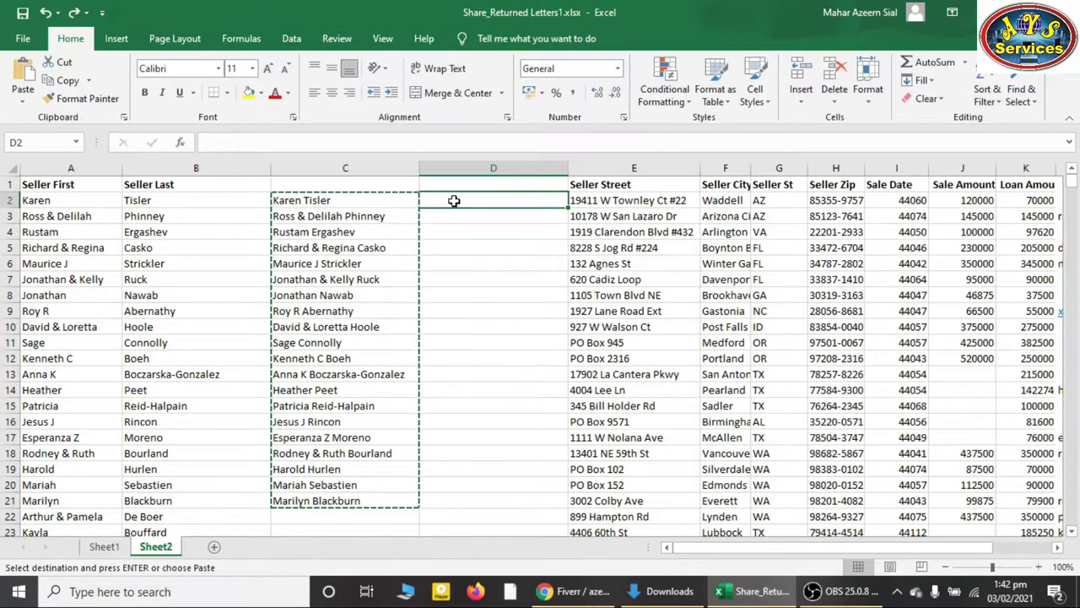
pyautogui.hotkey('ctrl', 'alt', 'v')
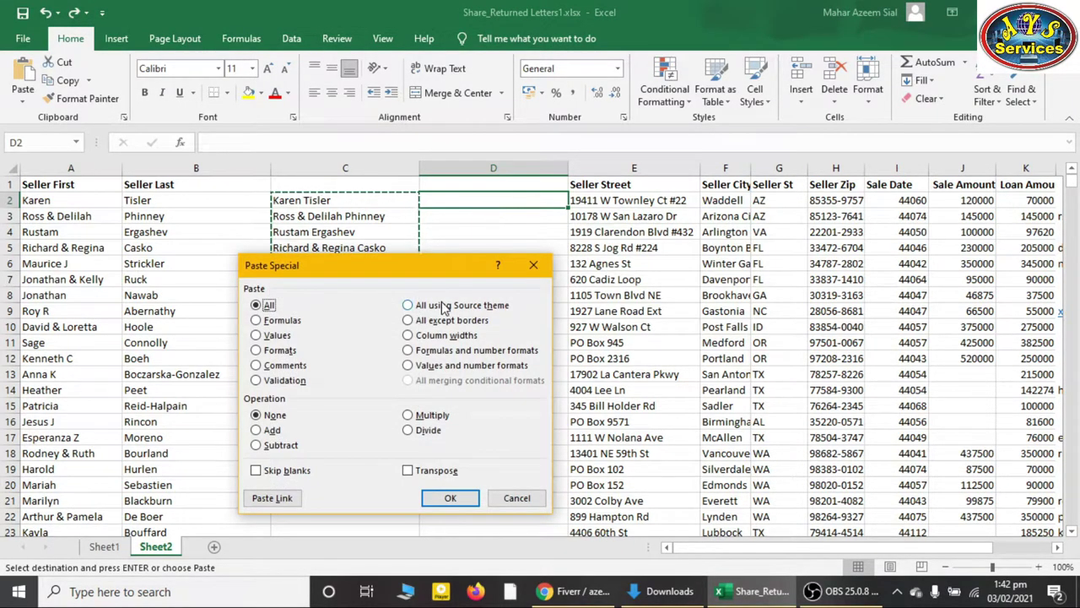
pyautogui.click(271, 336)
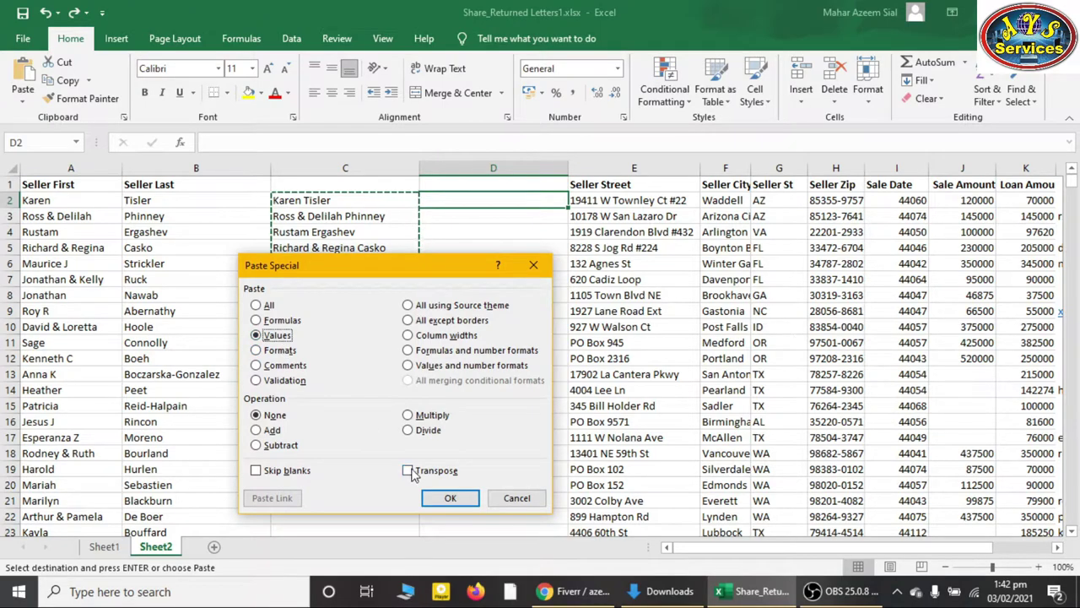
pyautogui.click(452, 499)
pyautogui.click(482, 374)
# Verify column D's pasted names are plain text, comparing them with C4's formula
pyautogui.click(482, 203)
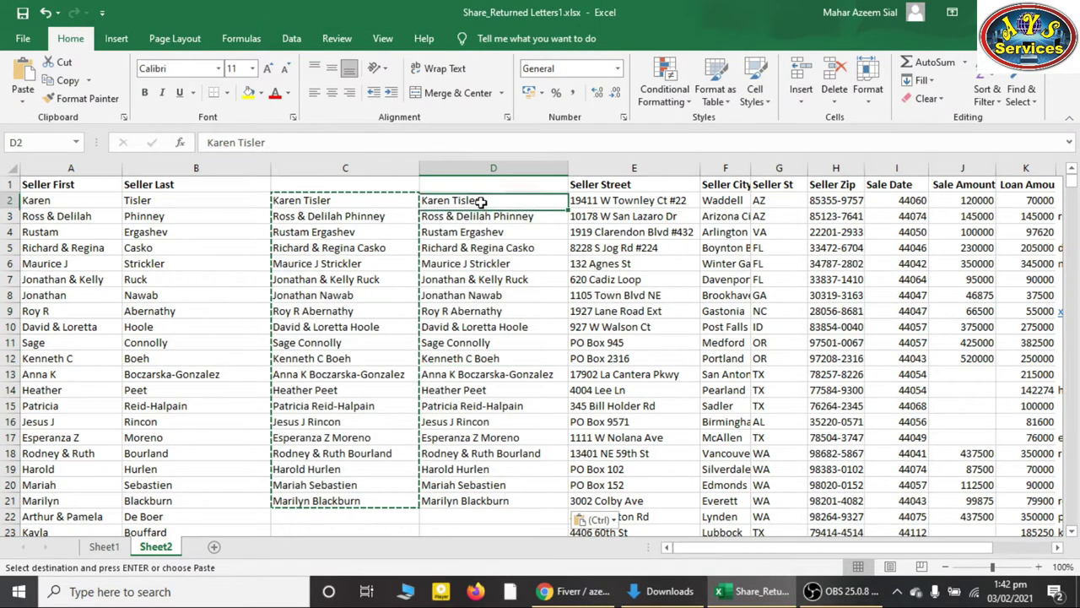
pyautogui.doubleClick(479, 204)
pyautogui.click(487, 216)
pyautogui.click(490, 233)
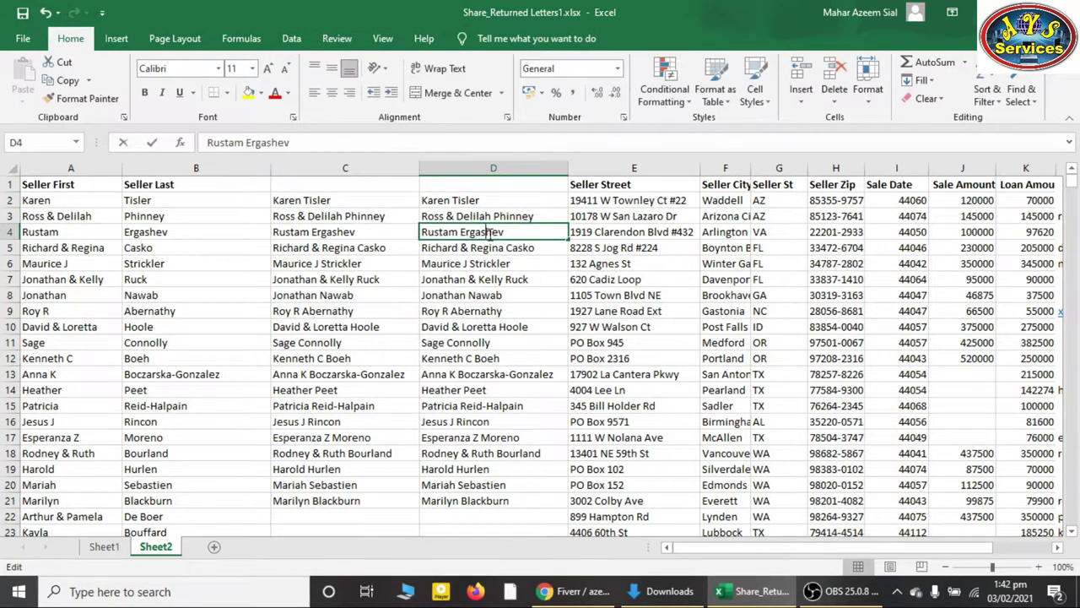
pyautogui.click(490, 262)
pyautogui.hotkey('ctrl', 'Up')
pyautogui.click(487, 247)
pyautogui.click(488, 263)
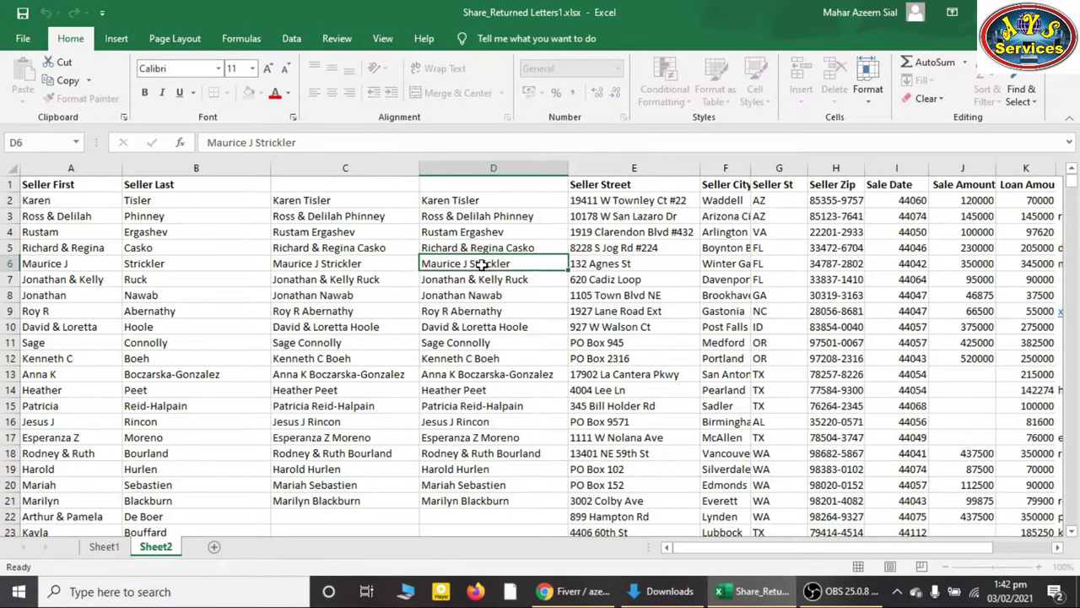
pyautogui.click(408, 230)
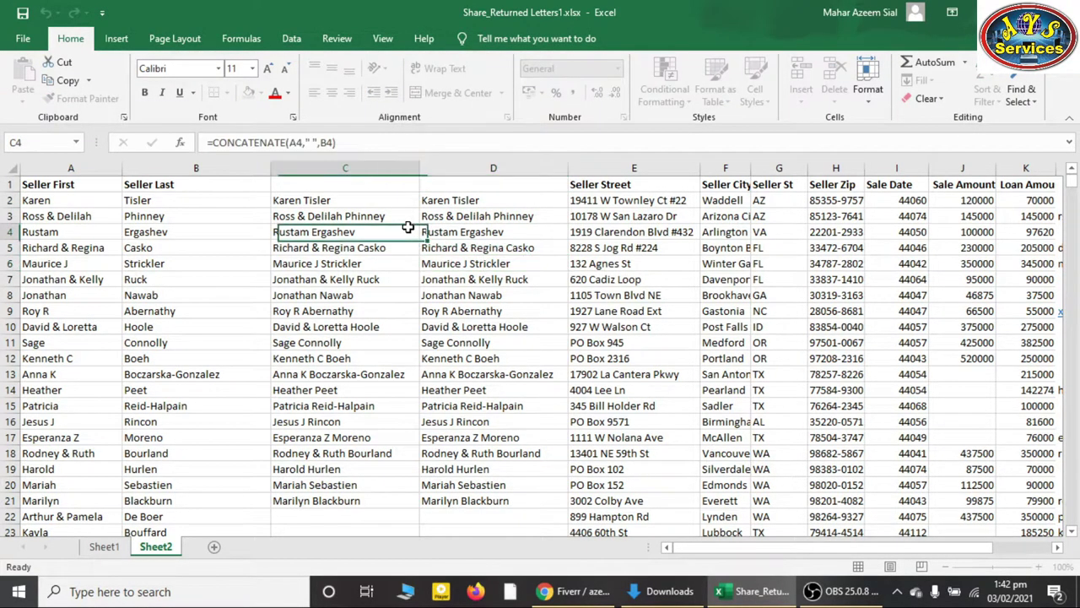
pyautogui.rightClick(437, 520)
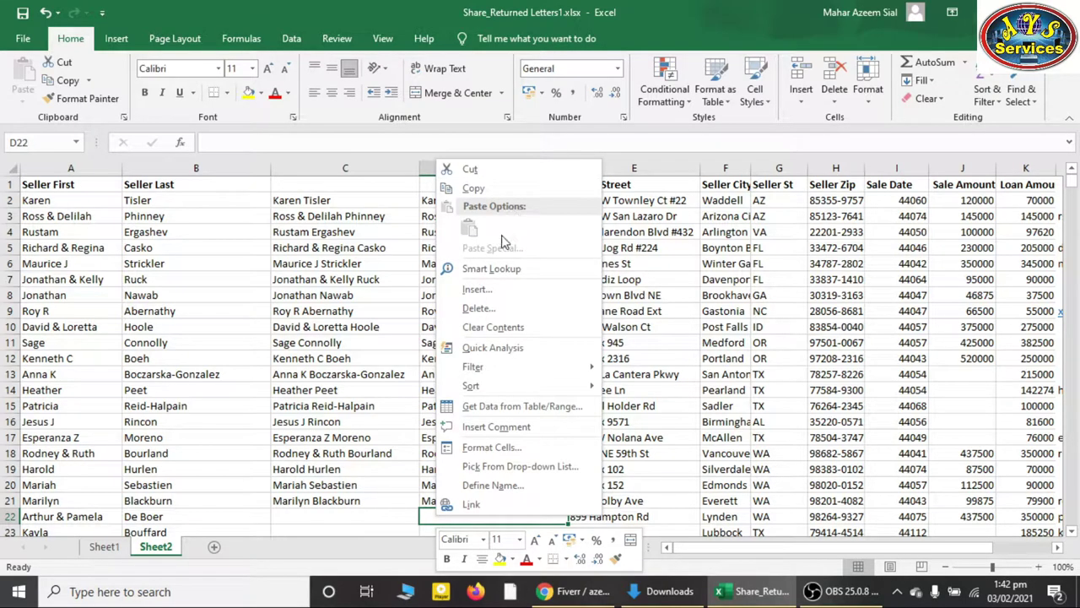
pyautogui.click(343, 498)
# Copy C18:C21 and paste them as values starting at D23
pyautogui.moveTo(340, 500); pyautogui.dragTo(345, 453)
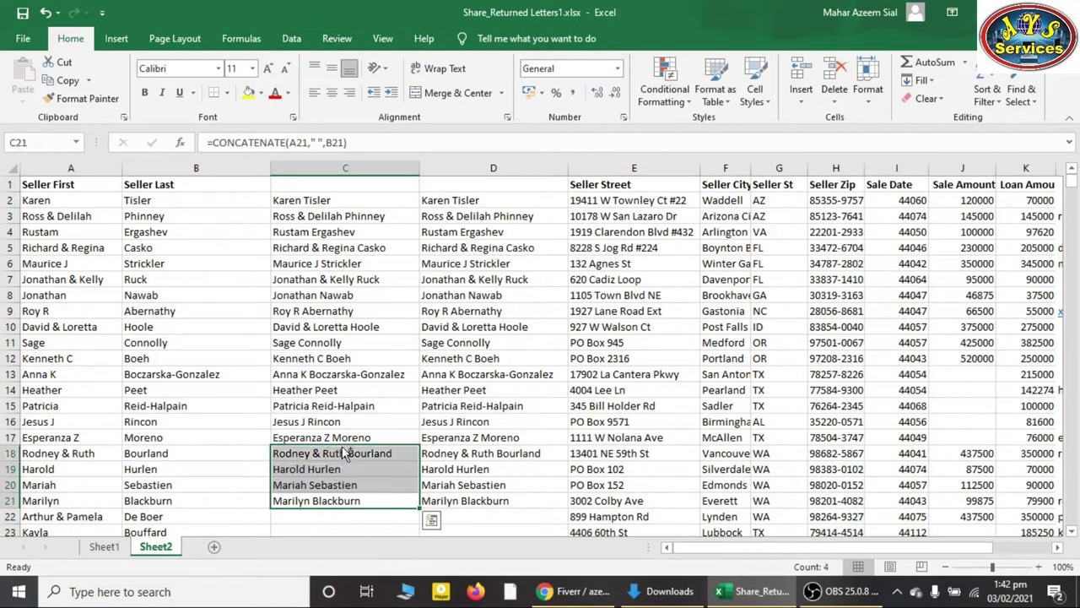
pyautogui.hotkey('ctrl', 'c')
pyautogui.scroll(-2, 430, 473)
pyautogui.click(461, 440)
pyautogui.rightClick(461, 440)
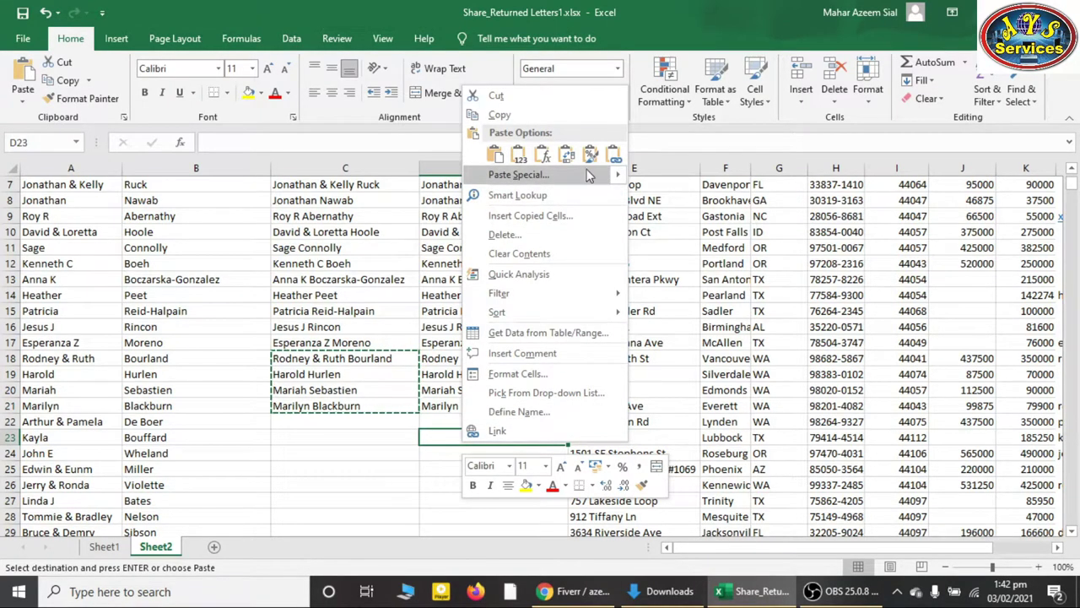
pyautogui.moveTo(619, 175)
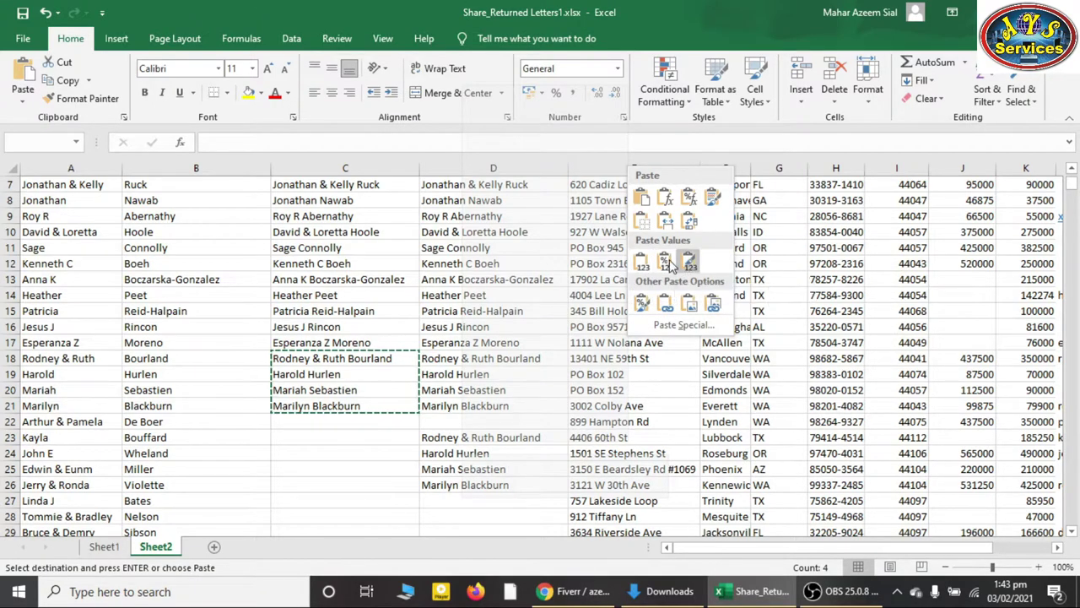
pyautogui.click(647, 263)
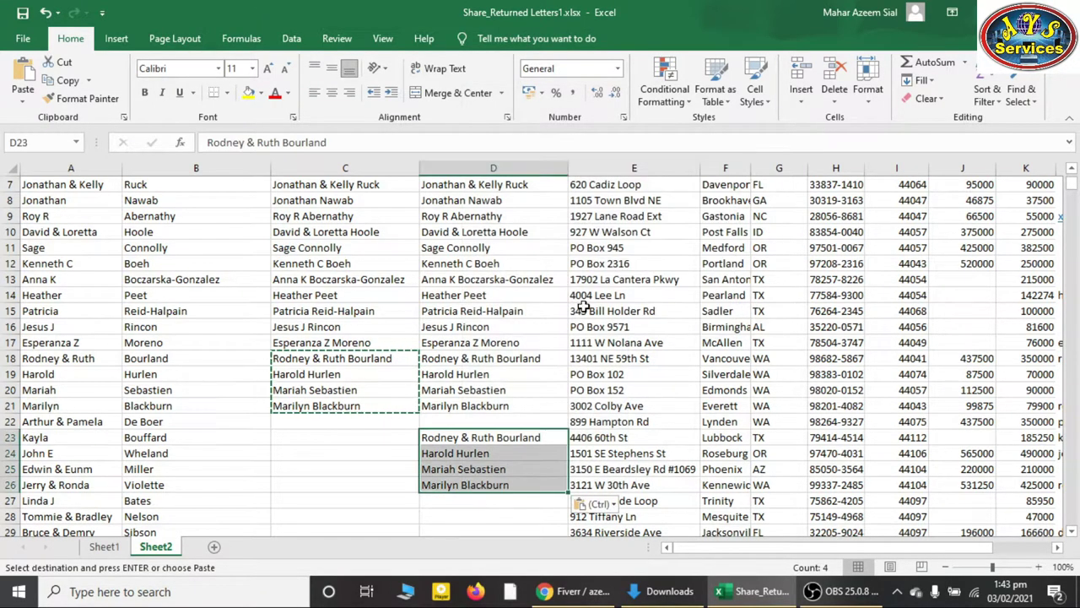
pyautogui.click(499, 450)
pyautogui.click(485, 437)
pyautogui.press('Escape')
# Delete the stray names in D23:D26, shifting cells left
pyautogui.moveTo(482, 511); pyautogui.dragTo(483, 435)
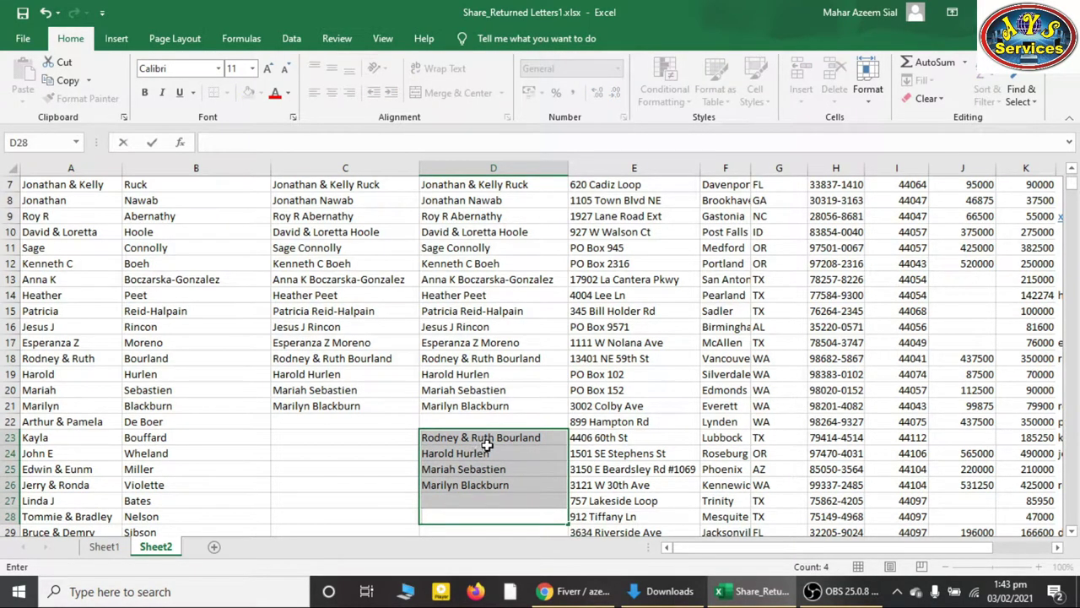
pyautogui.click(489, 496)
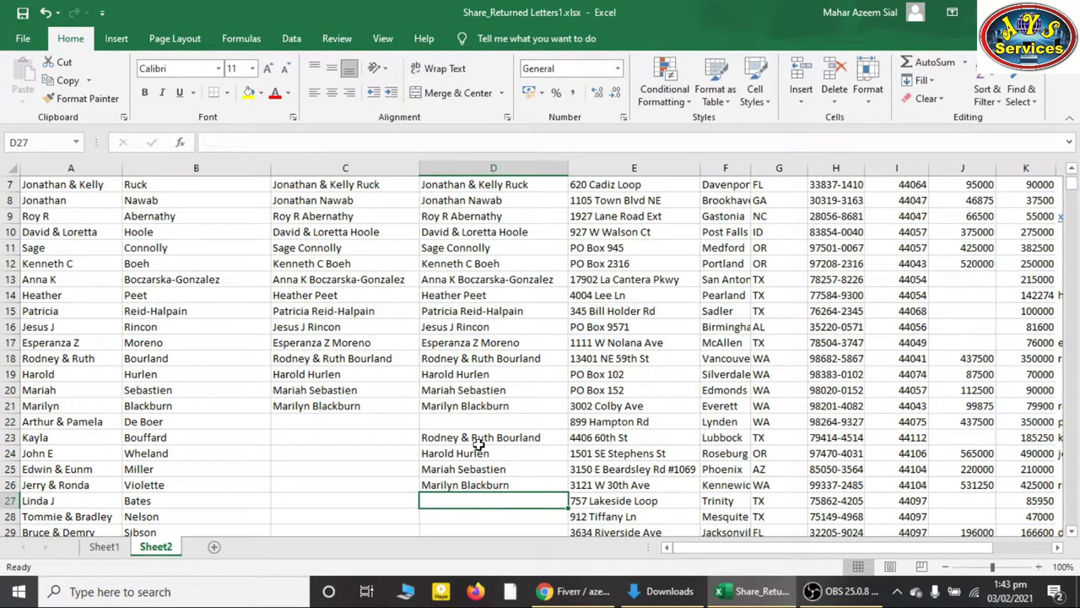
pyautogui.moveTo(480, 439); pyautogui.dragTo(478, 484)
pyautogui.rightClick(478, 484)
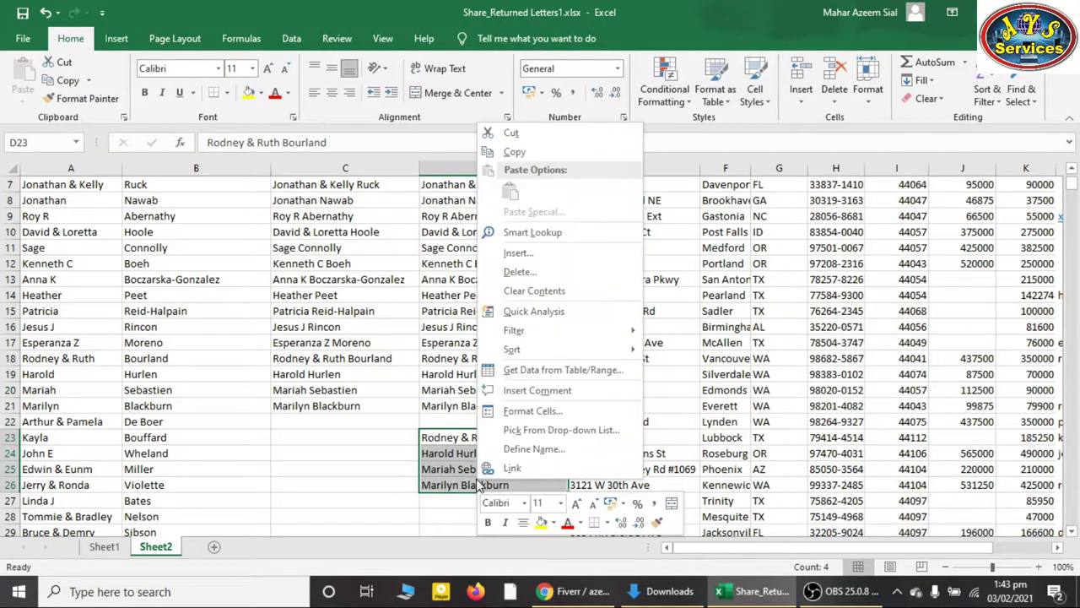
pyautogui.click(528, 272)
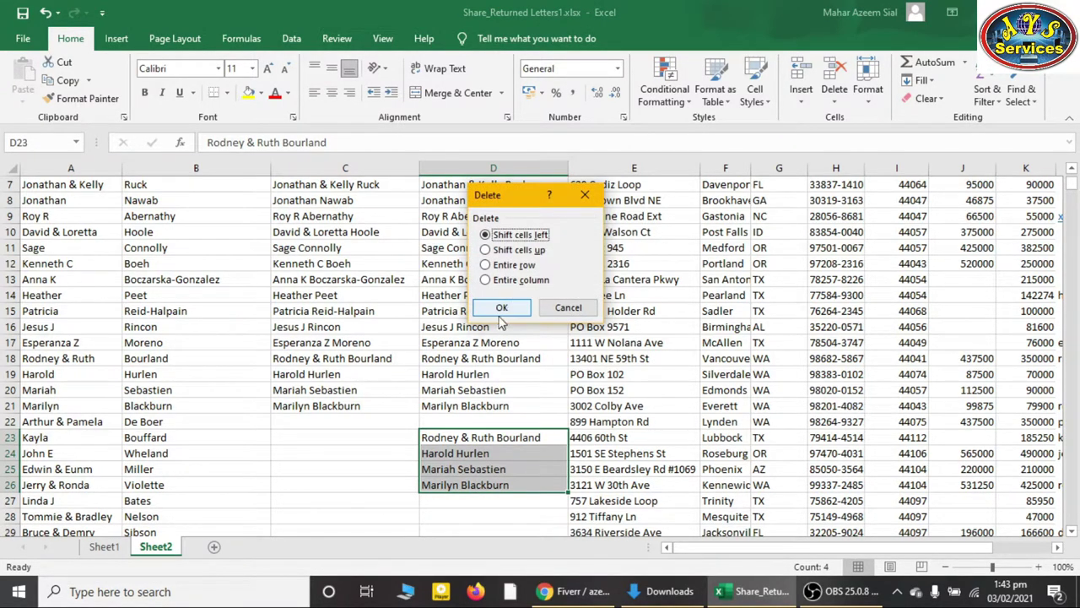
pyautogui.click(511, 308)
pyautogui.click(397, 453)
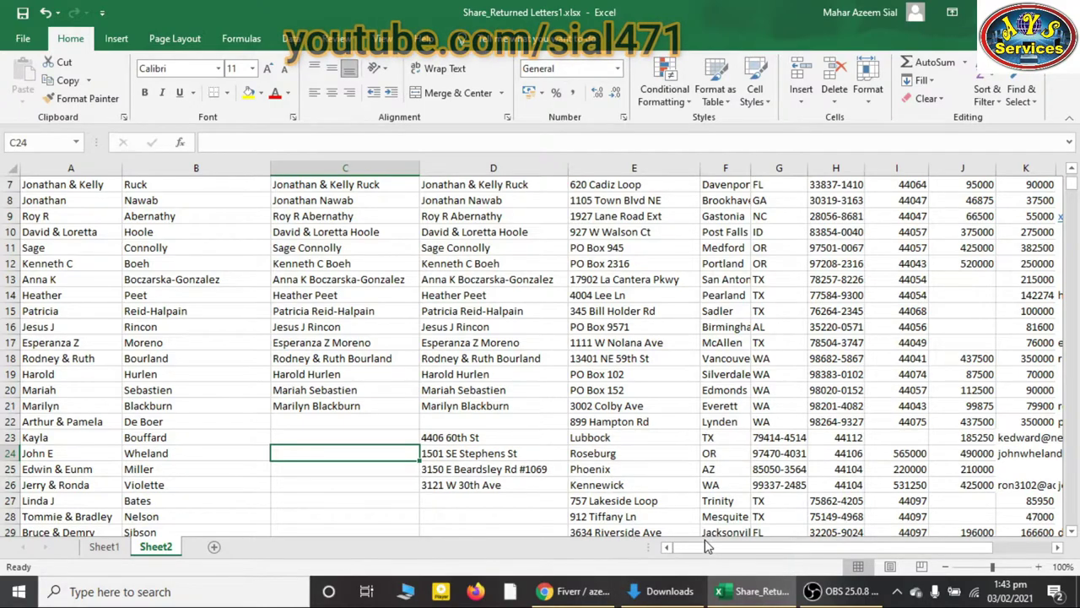
# Copy the CONCATENATE(A2," ",B2) formula text from C2's formula bar
pyautogui.moveTo(705, 547); pyautogui.dragTo(760, 547)
pyautogui.scroll(2, 984, 364)
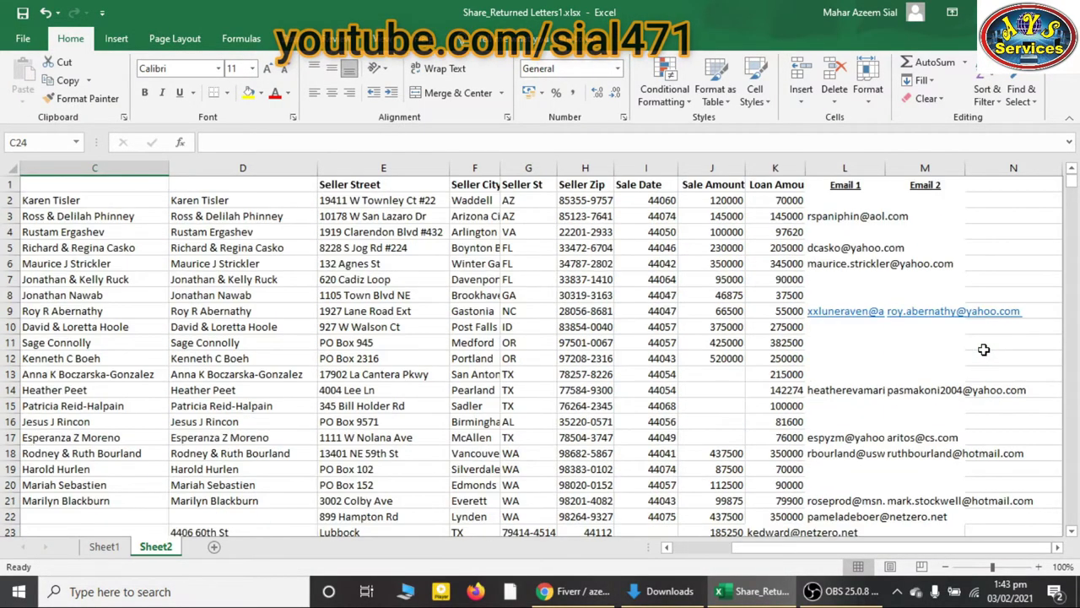
pyautogui.click(955, 216)
pyautogui.click(979, 216)
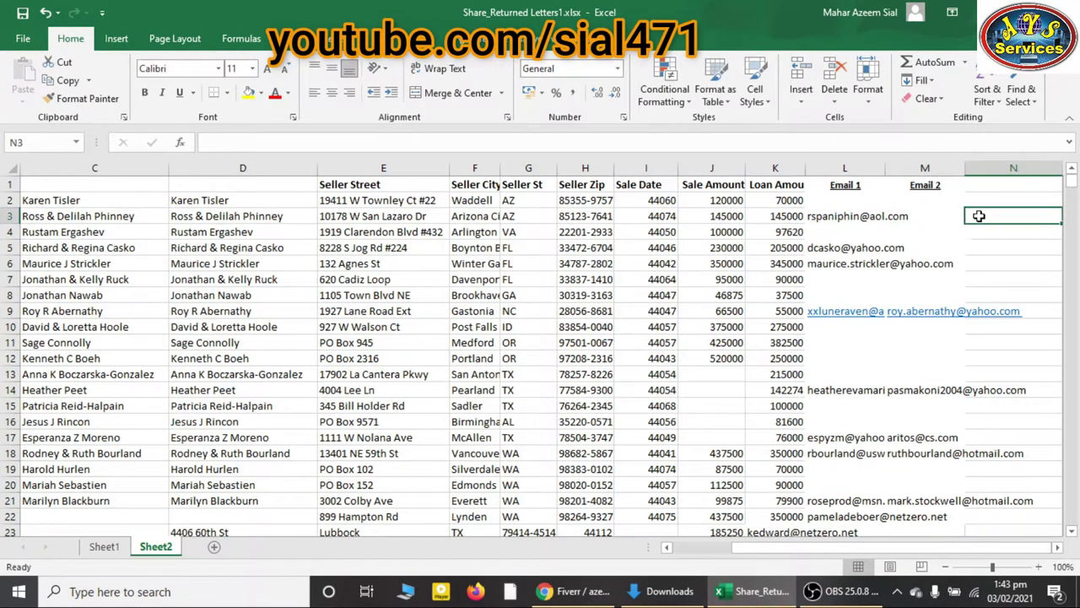
pyautogui.click(132, 201)
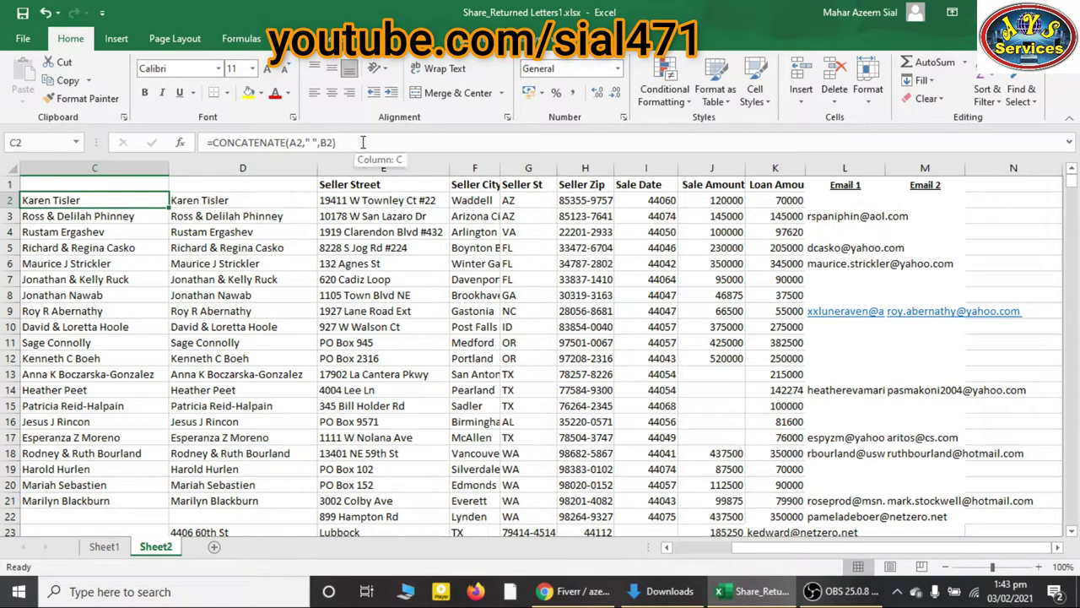
pyautogui.moveTo(361, 142); pyautogui.dragTo(181, 143)
pyautogui.hotkey('ctrl', 'c')
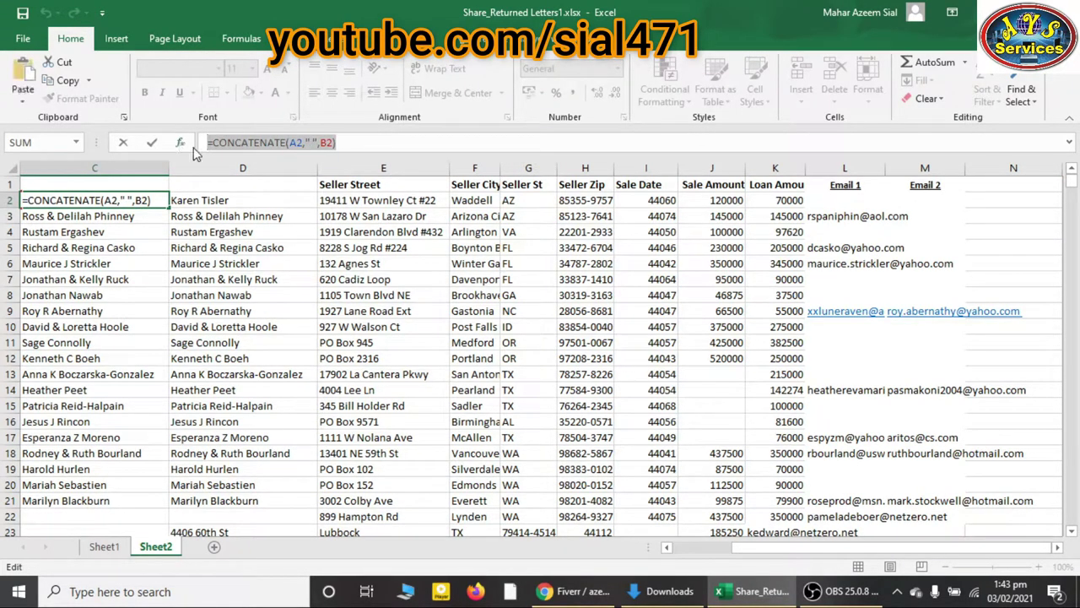
# Paste the formula text into N2 after =, leaving C2 showing FALSE
pyautogui.write('=')
pyautogui.click(984, 209)
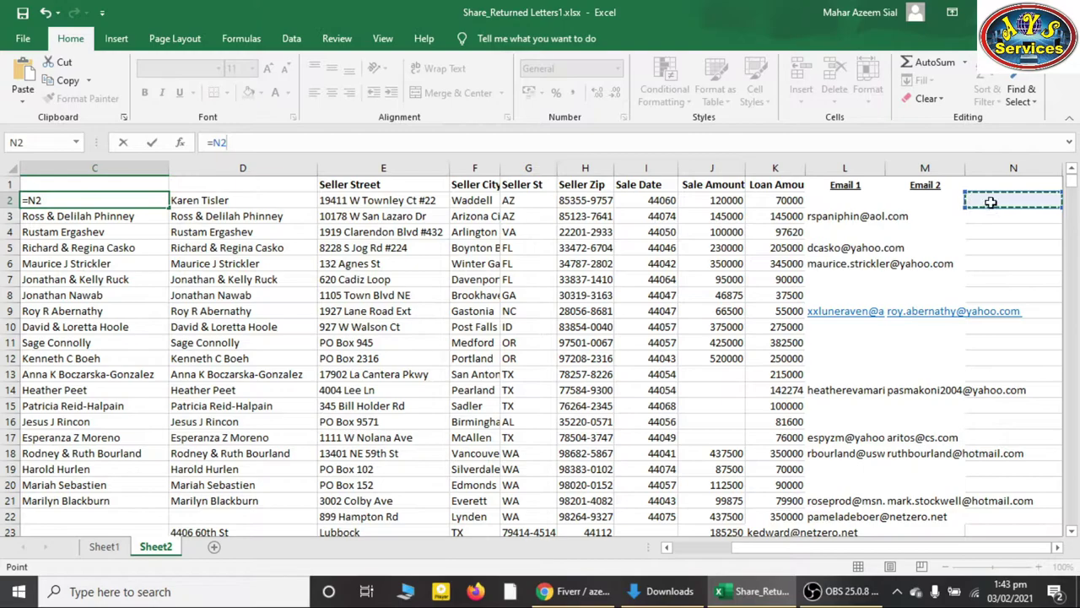
pyautogui.hotkey('ctrl', 'v')
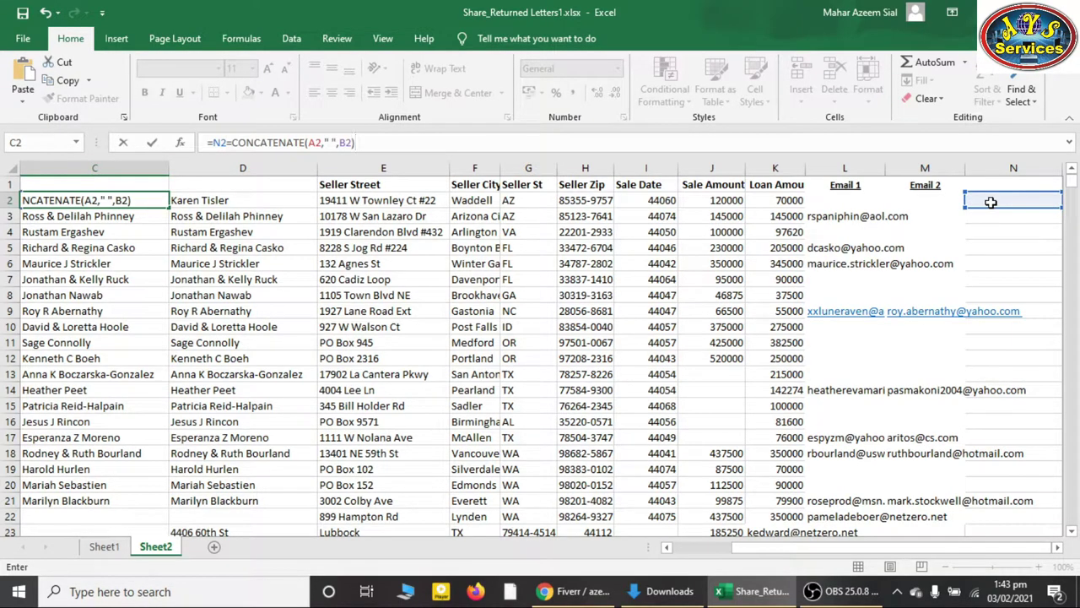
pyautogui.click(991, 202)
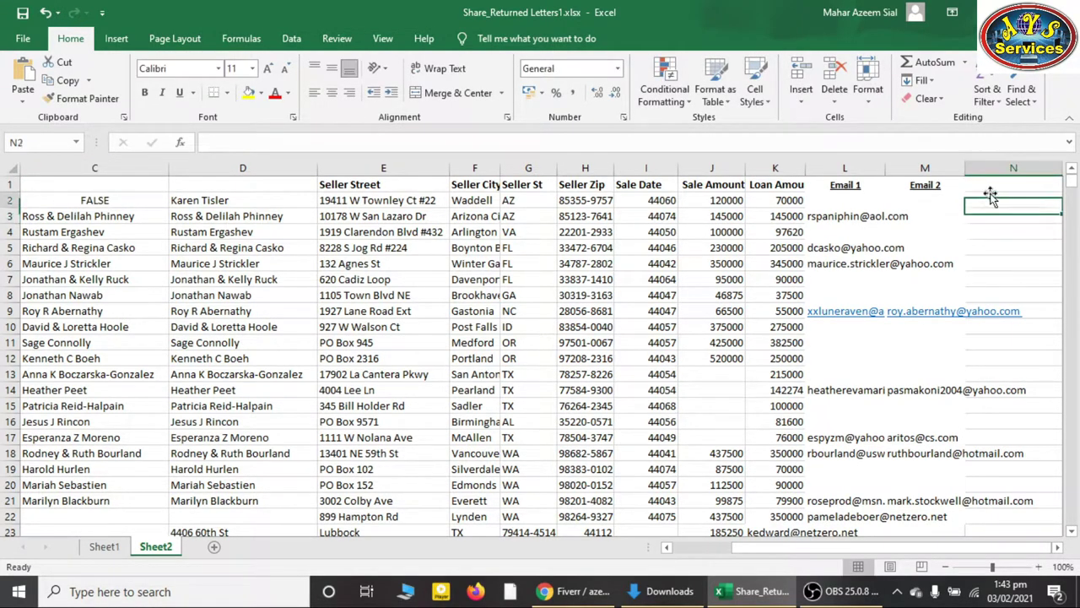
pyautogui.write('=')
pyautogui.hotkey('ctrl', 'v')
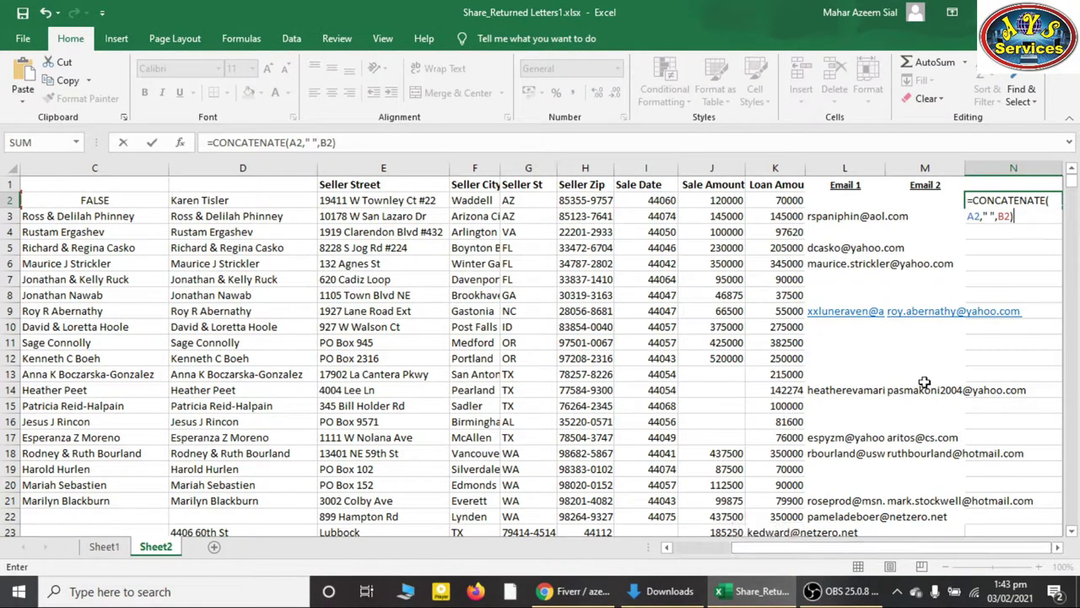
# Change N2's formula to =CONCATENATE(L2," ",M2) to join Email 1 and Email 2
pyautogui.click(1011, 217)
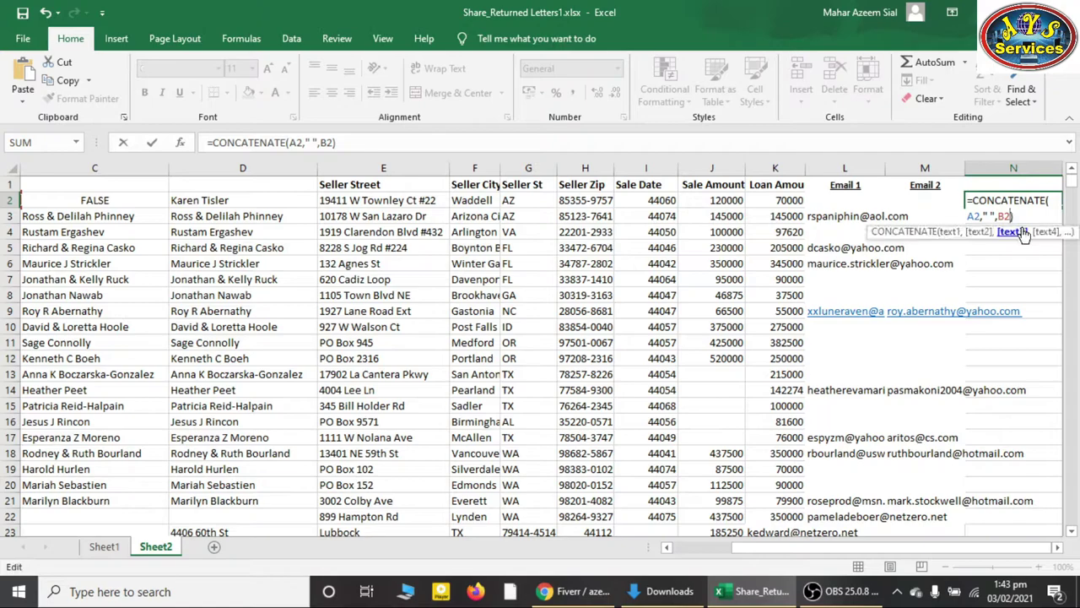
pyautogui.press('BackSpace')
pyautogui.press('BackSpace')
pyautogui.write('m2')
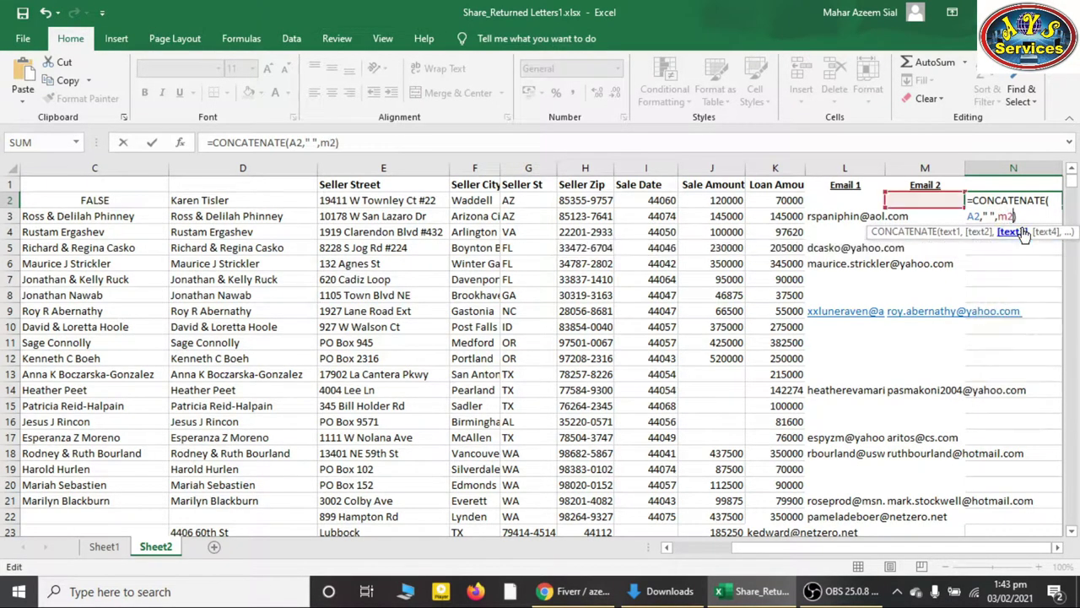
pyautogui.press('Left')
pyautogui.press('Left')
pyautogui.press('Left')
pyautogui.press('Left')
pyautogui.press('BackSpace')
pyautogui.write('l')
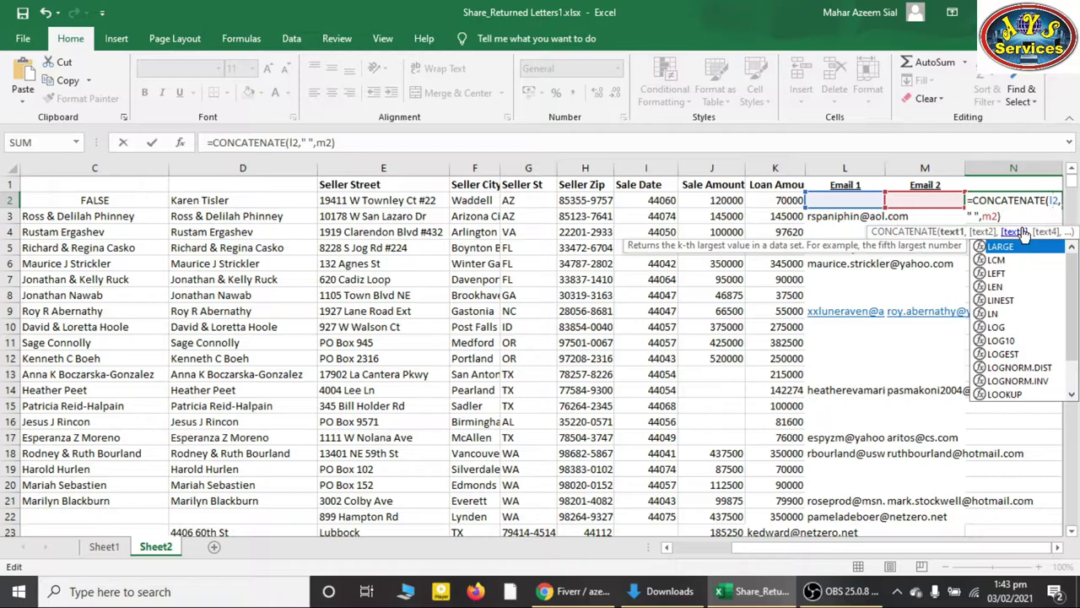
pyautogui.press('Return')
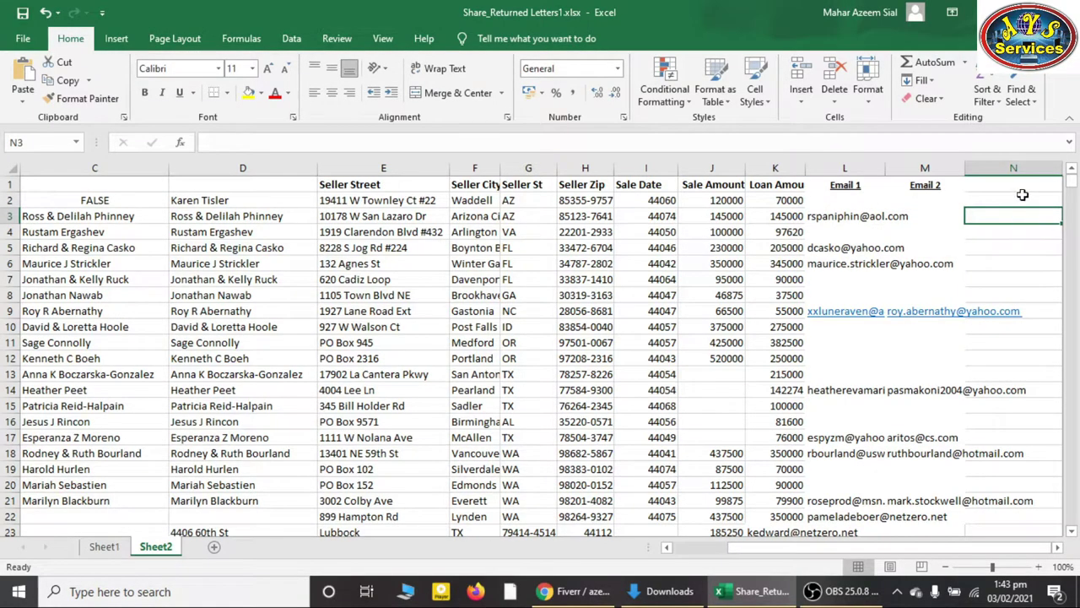
# Fill N2's email-joining formula down column N to row 22
pyautogui.click(1022, 197)
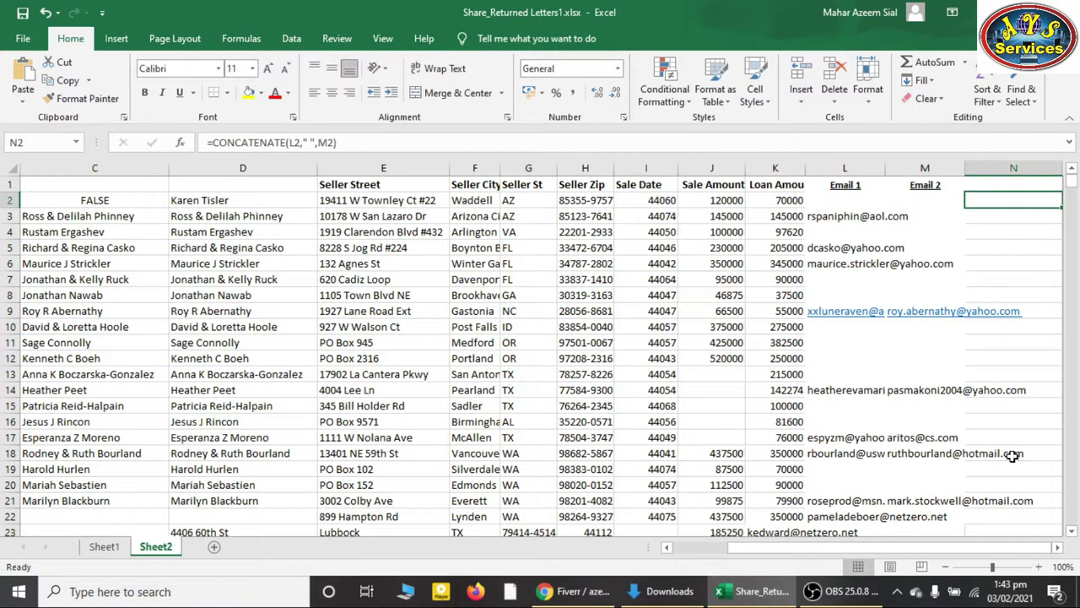
pyautogui.press('Right')
pyautogui.click(866, 201)
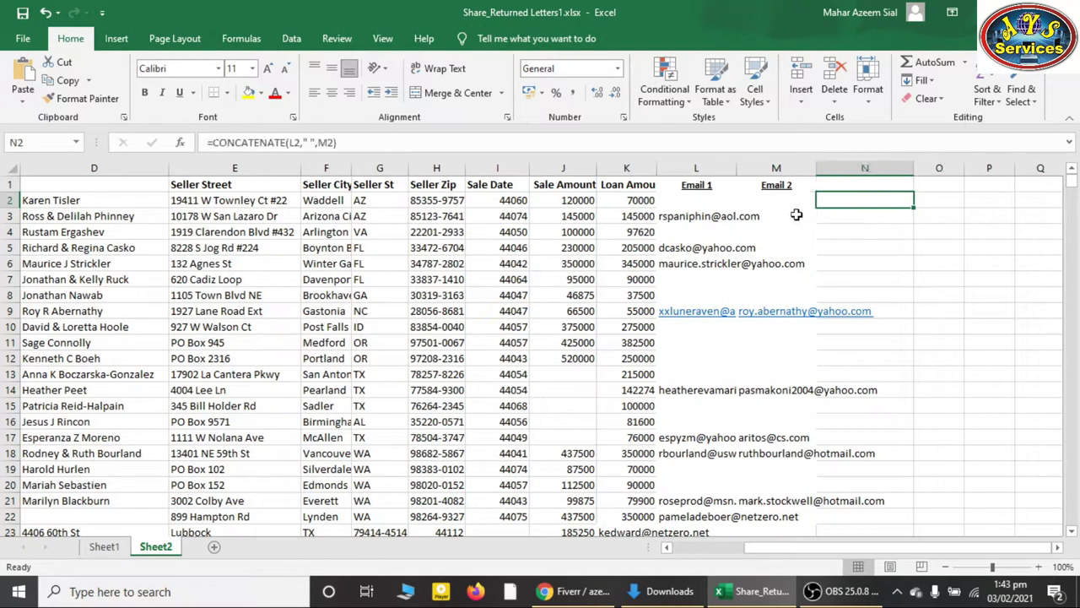
pyautogui.moveTo(763, 200)
pyautogui.mouseDown()
pyautogui.moveTo(877, 200)
pyautogui.moveTo(913, 521)
pyautogui.mouseUp()
pyautogui.click(876, 200)
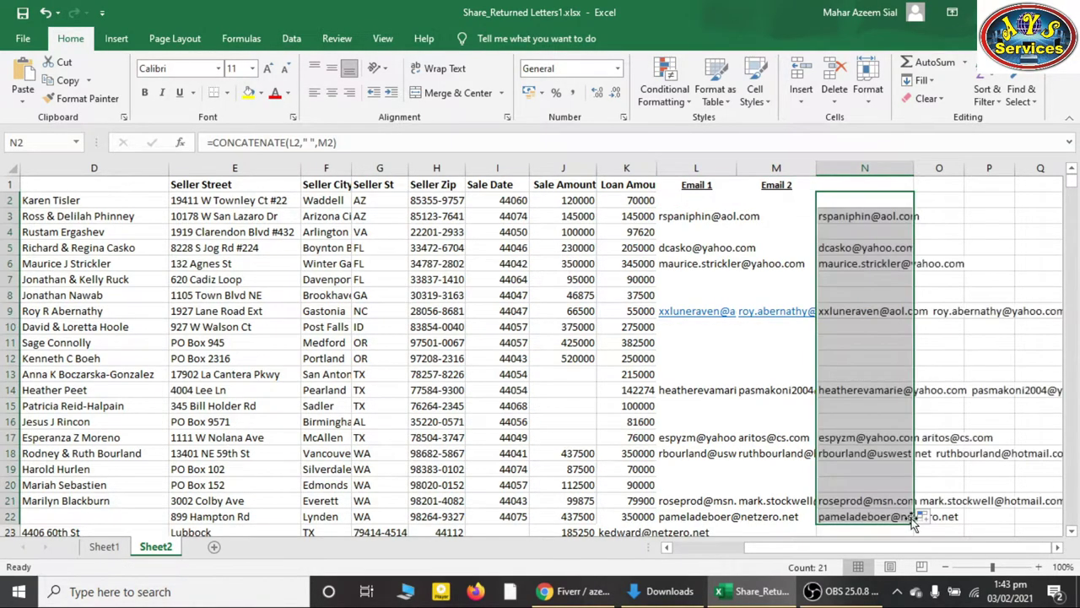
pyautogui.click(989, 218)
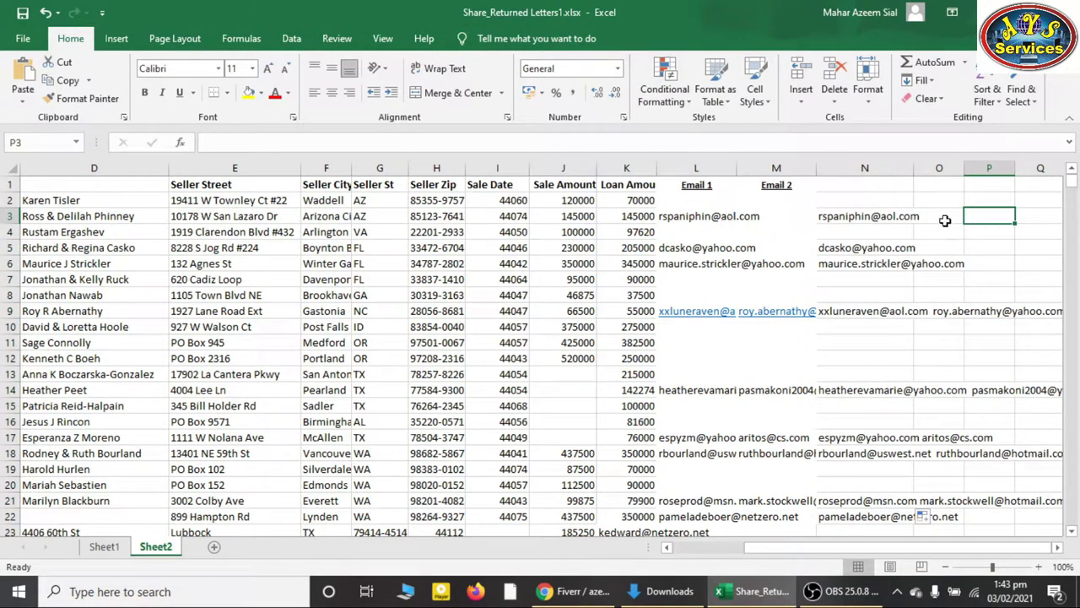
# Check N9's formula, then copy the combined emails in N2:N22
pyautogui.doubleClick(887, 310)
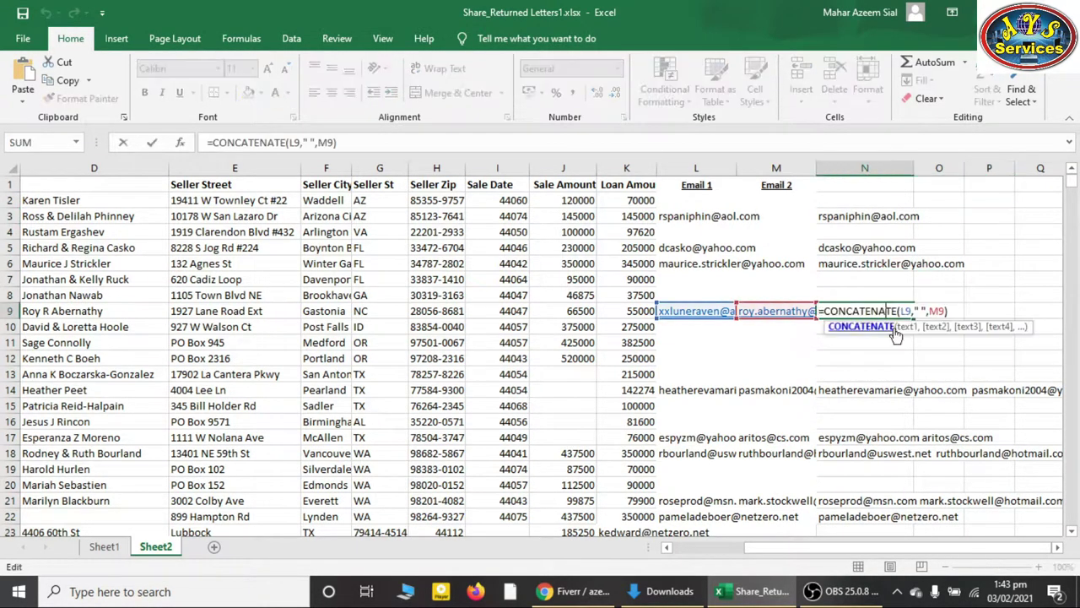
pyautogui.click(885, 358)
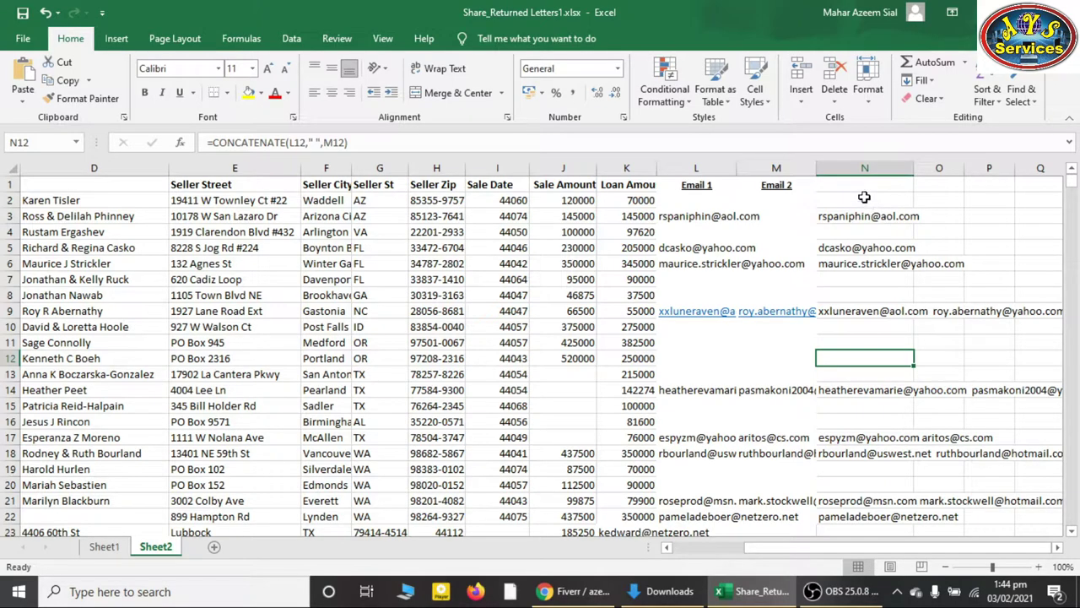
pyautogui.moveTo(870, 203); pyautogui.dragTo(877, 521)
pyautogui.hotkey('ctrl', 'c')
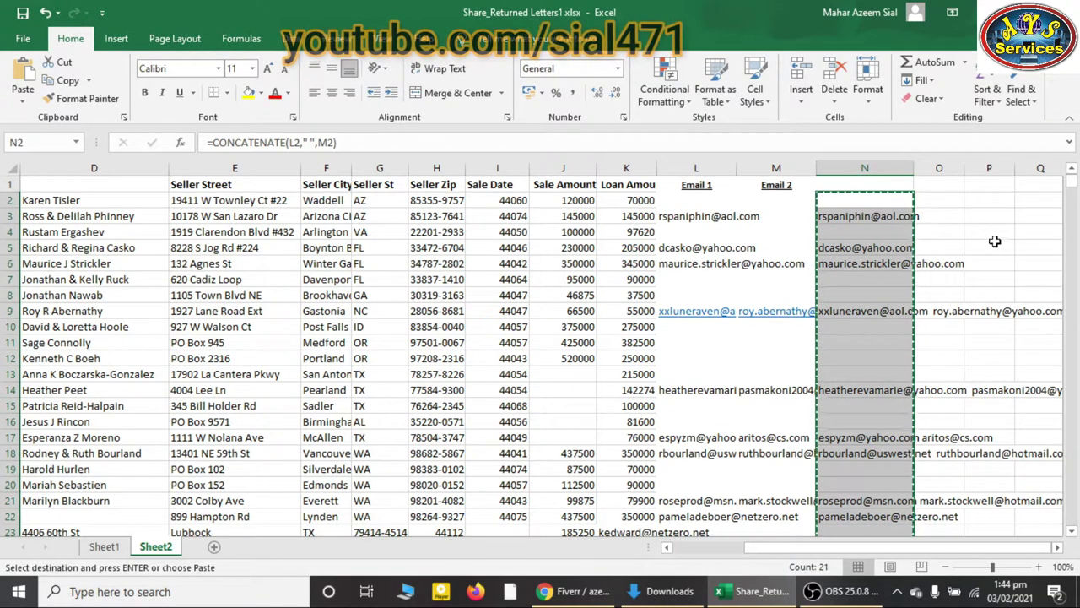
# Paste the copied emails as values into O2 and widen column O to fit them
pyautogui.click(943, 202)
pyautogui.rightClick(943, 206)
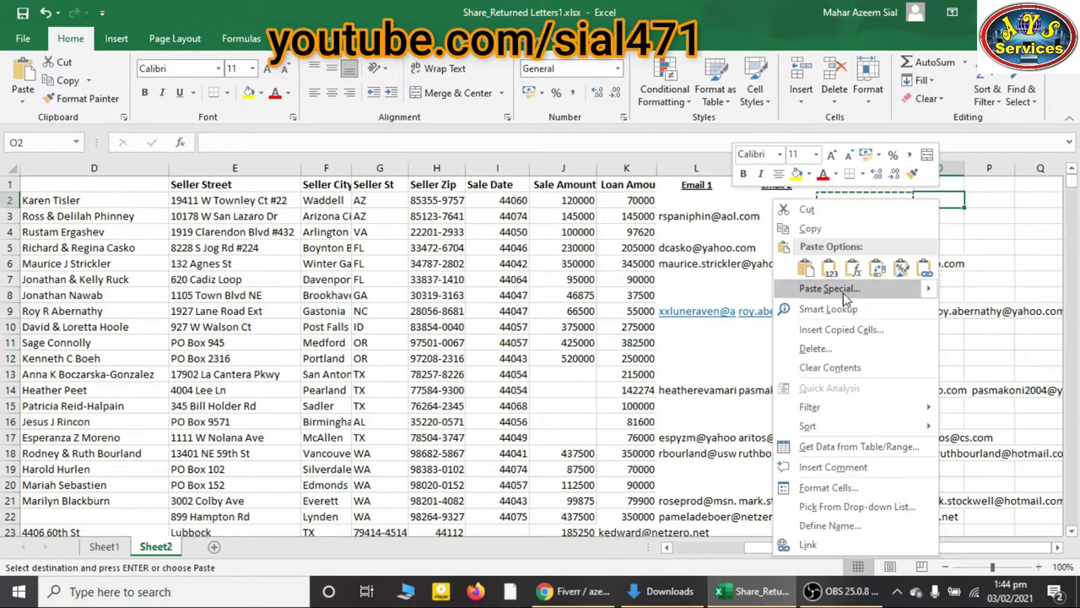
pyautogui.click(832, 270)
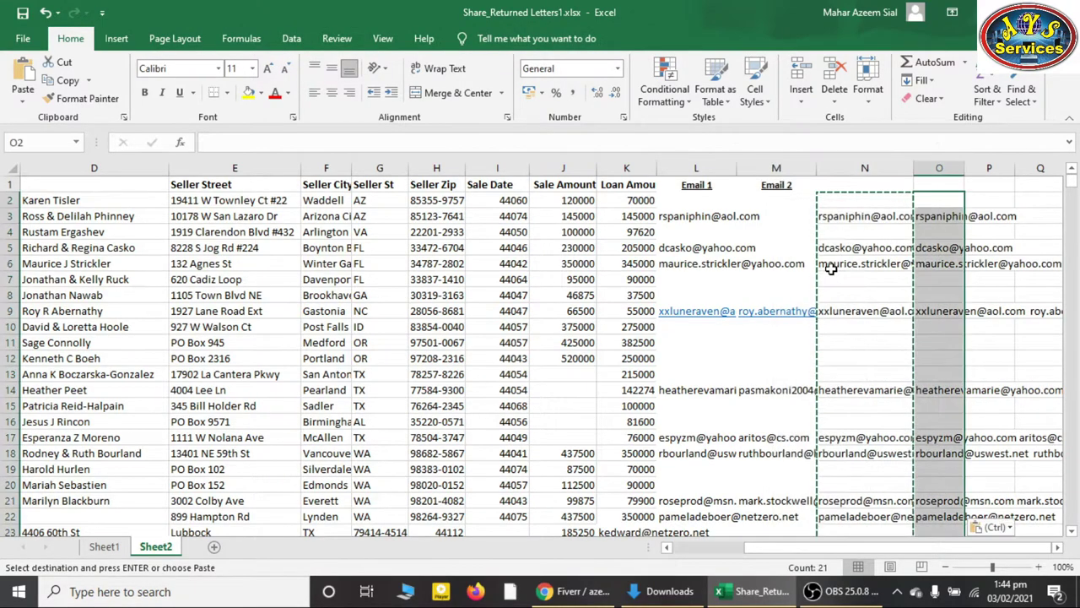
pyautogui.click(945, 217)
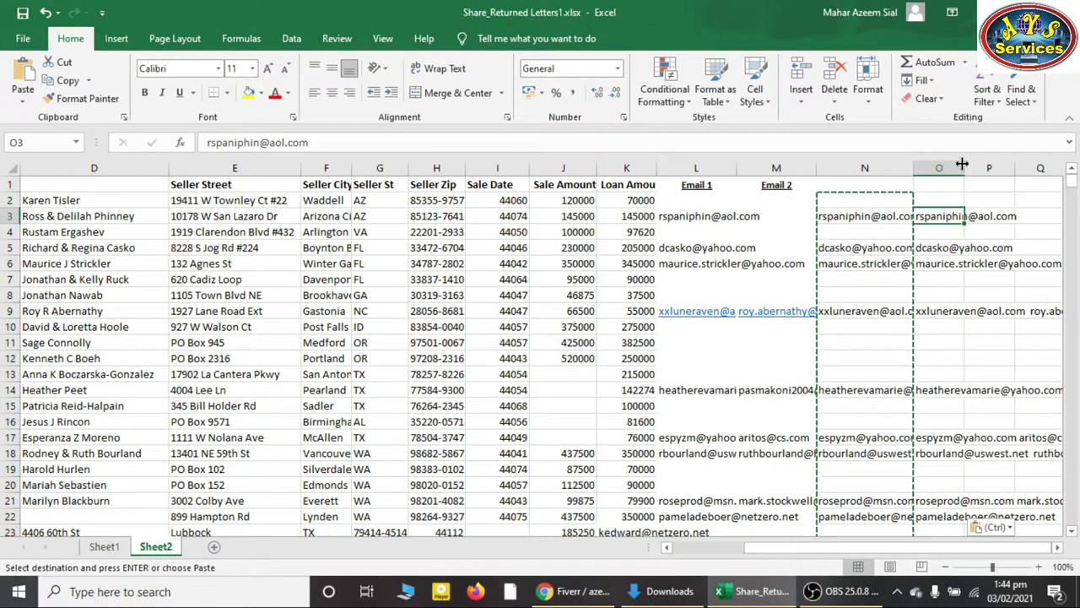
pyautogui.moveTo(963, 168); pyautogui.dragTo(1061, 172)
pyautogui.hscroll(1, 1049, 186)
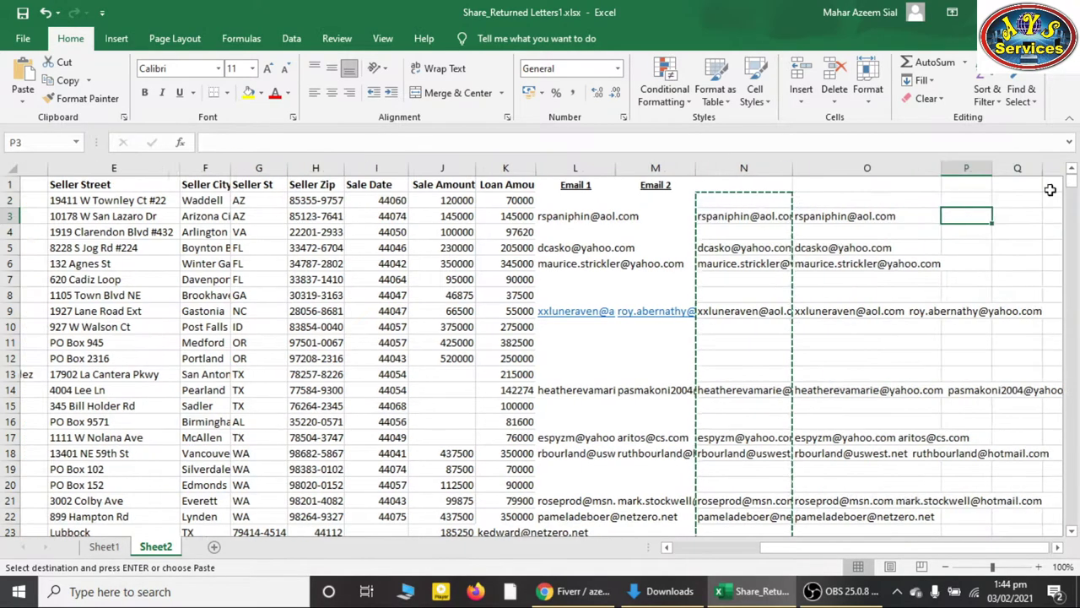
pyautogui.click(908, 235)
pyautogui.moveTo(913, 168); pyautogui.dragTo(1001, 169)
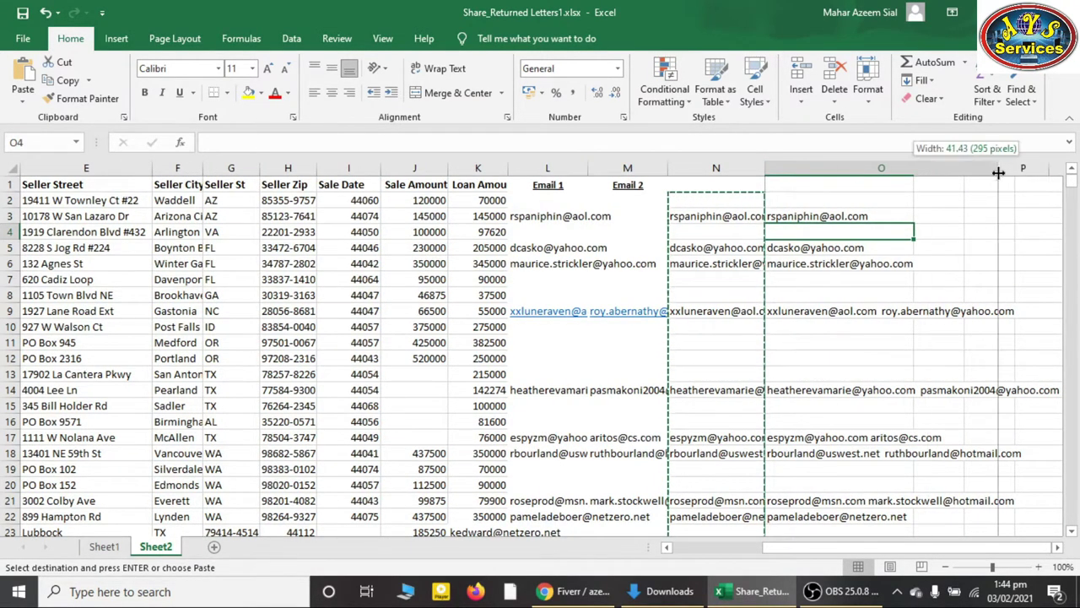
# Change N9's formula to =CONCATENATE(L9," , ",M9) so its two emails join with a comma
pyautogui.doubleClick(918, 310)
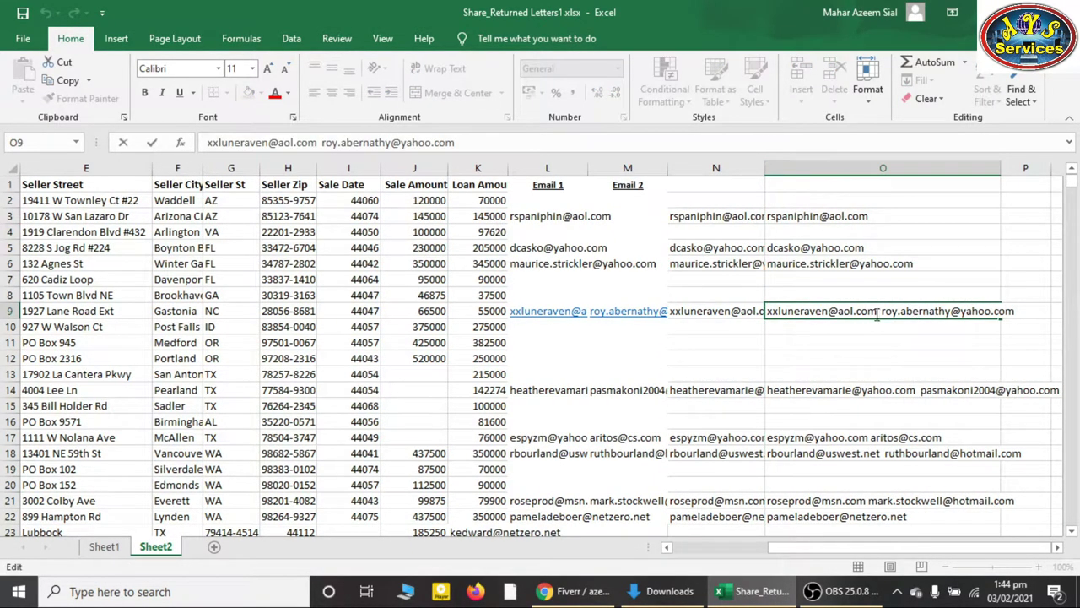
pyautogui.press('Left')
pyautogui.press('Left')
pyautogui.press('Left')
pyautogui.doubleClick(706, 312)
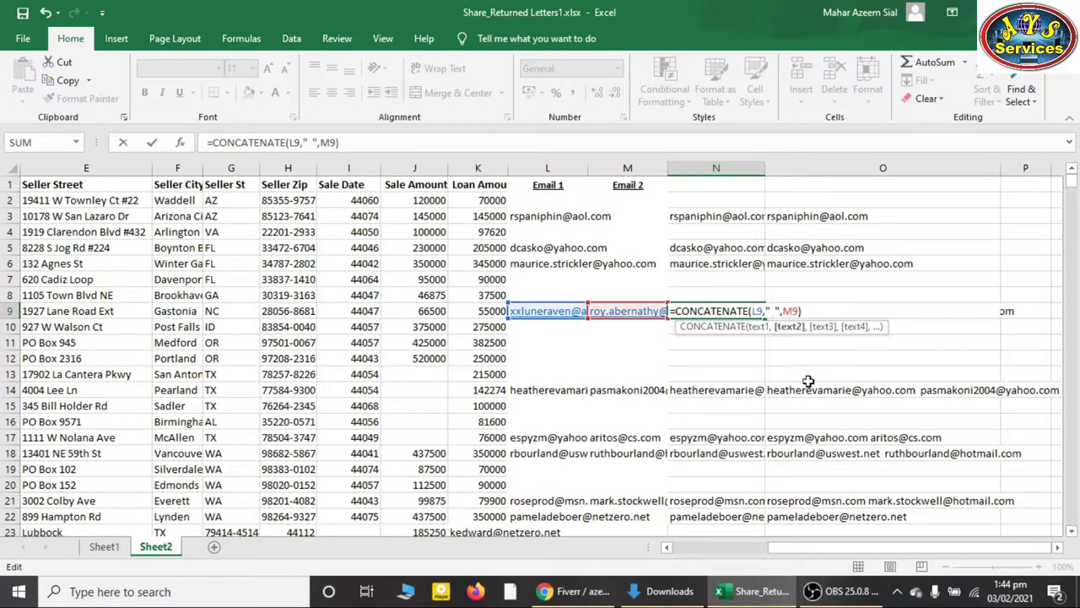
pyautogui.write(',')
pyautogui.press('Return')
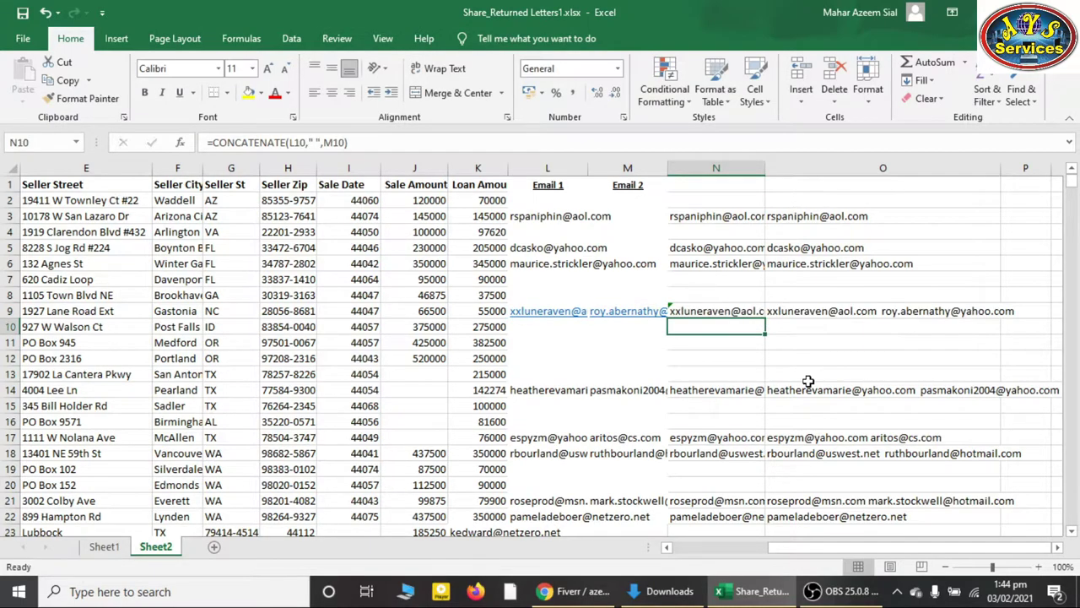
pyautogui.click(829, 342)
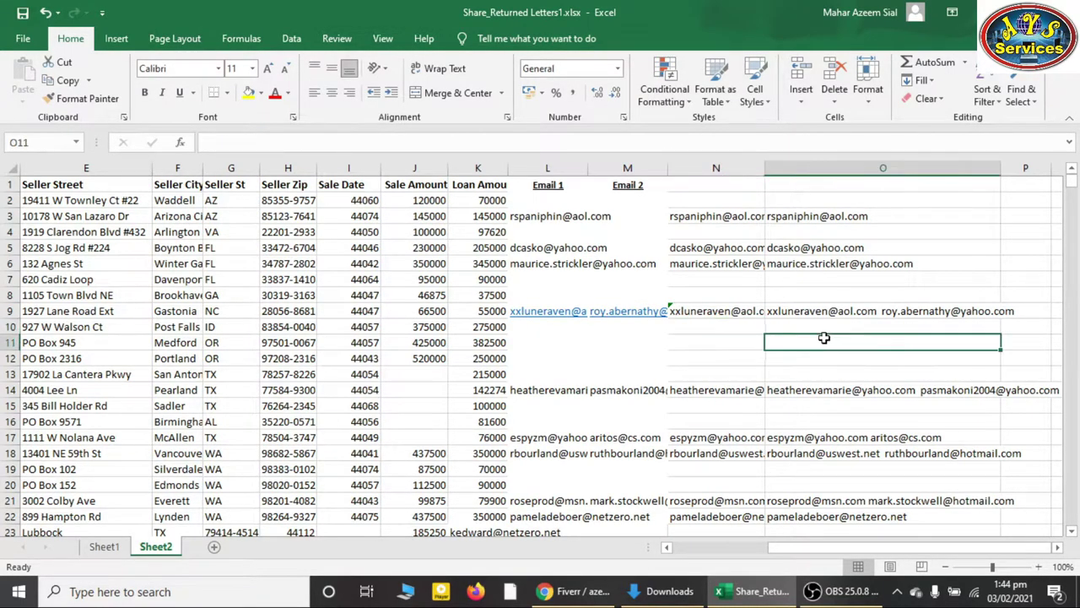
# Delete the pasted values in O3:O22, shifting cells left
pyautogui.moveTo(857, 216); pyautogui.dragTo(860, 513)
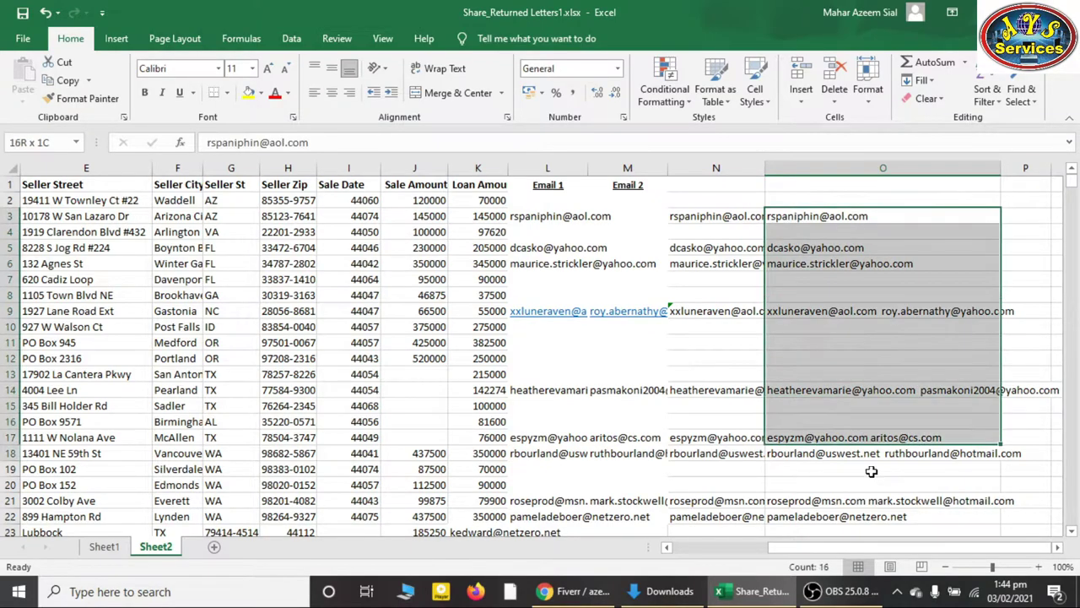
pyautogui.rightClick(859, 481)
pyautogui.click(902, 270)
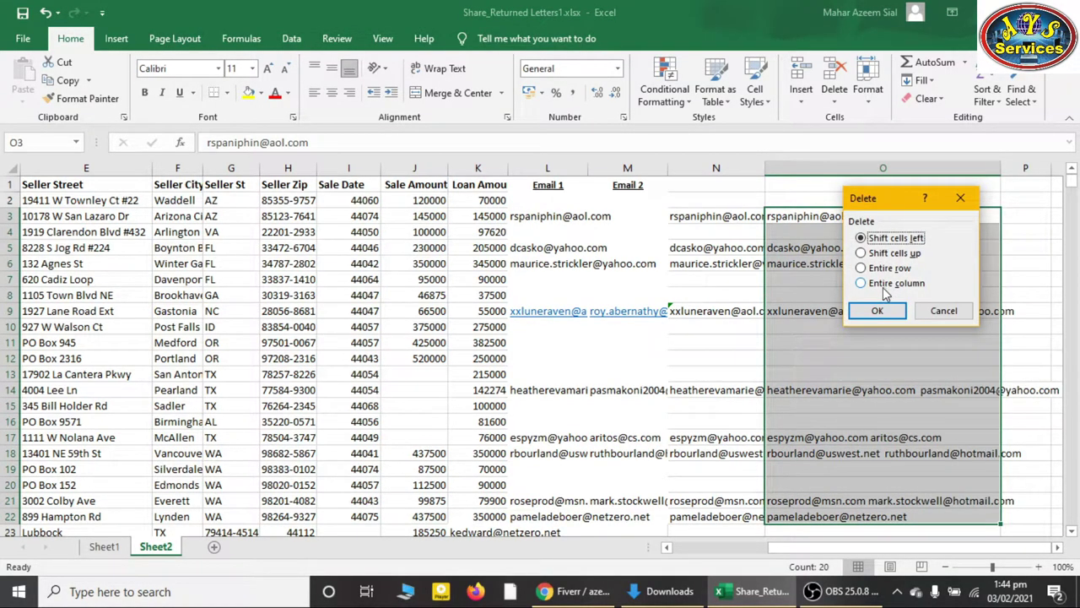
pyautogui.click(878, 312)
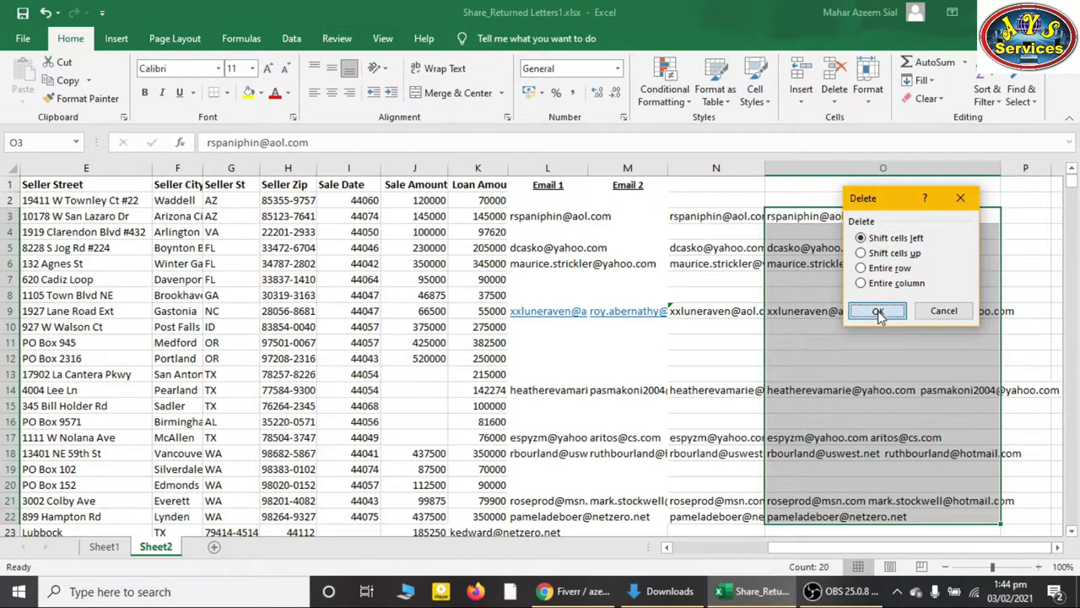
pyautogui.click(827, 353)
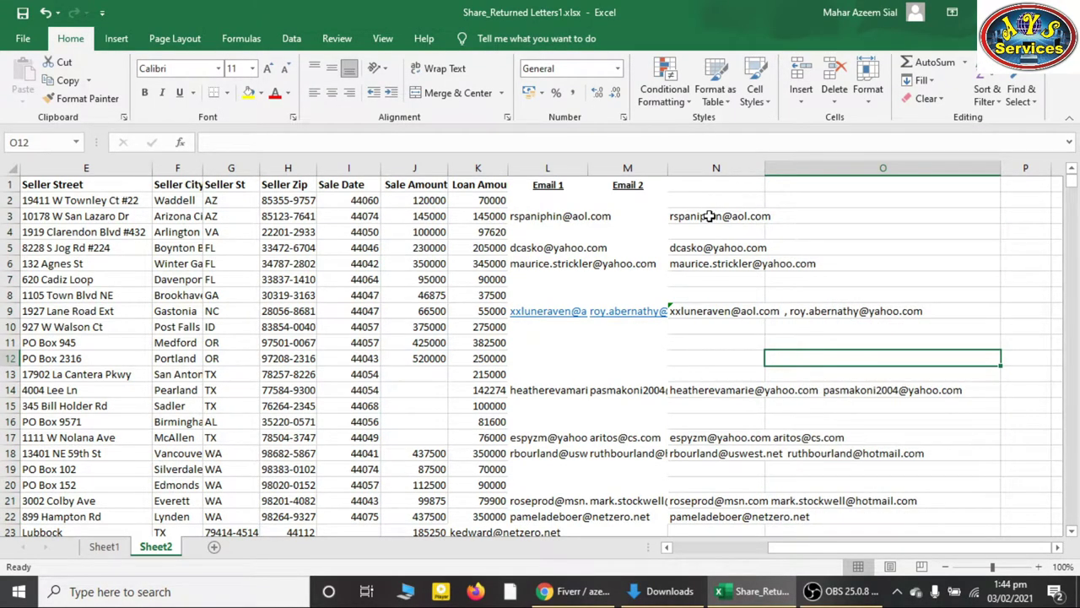
# Fill N9's comma-joining formula down column N to row 27
pyautogui.click(729, 311)
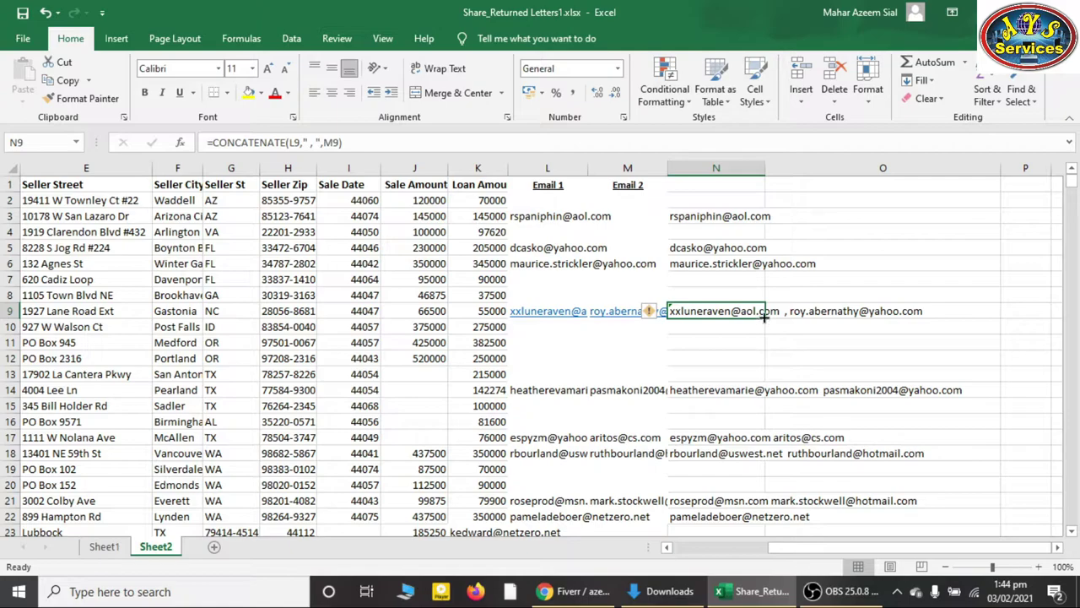
pyautogui.moveTo(764, 318); pyautogui.dragTo(766, 508)
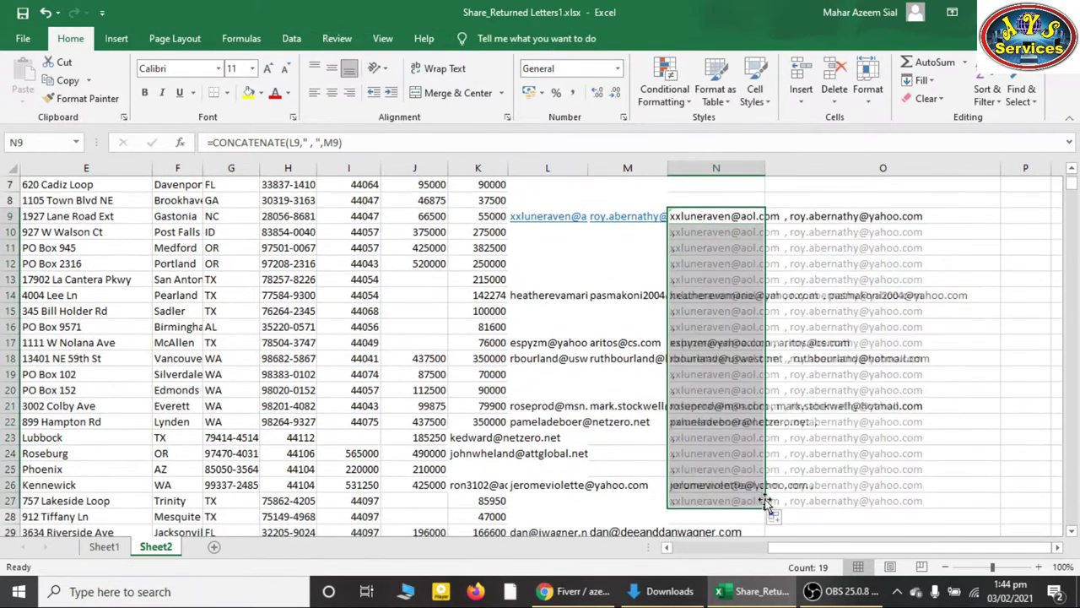
pyautogui.click(865, 263)
# Copy the joined email results from N9 downward and paste them as values starting at O9
pyautogui.moveTo(729, 217); pyautogui.dragTo(737, 483)
pyautogui.hotkey('ctrl', 'c')
pyautogui.rightClick(847, 218)
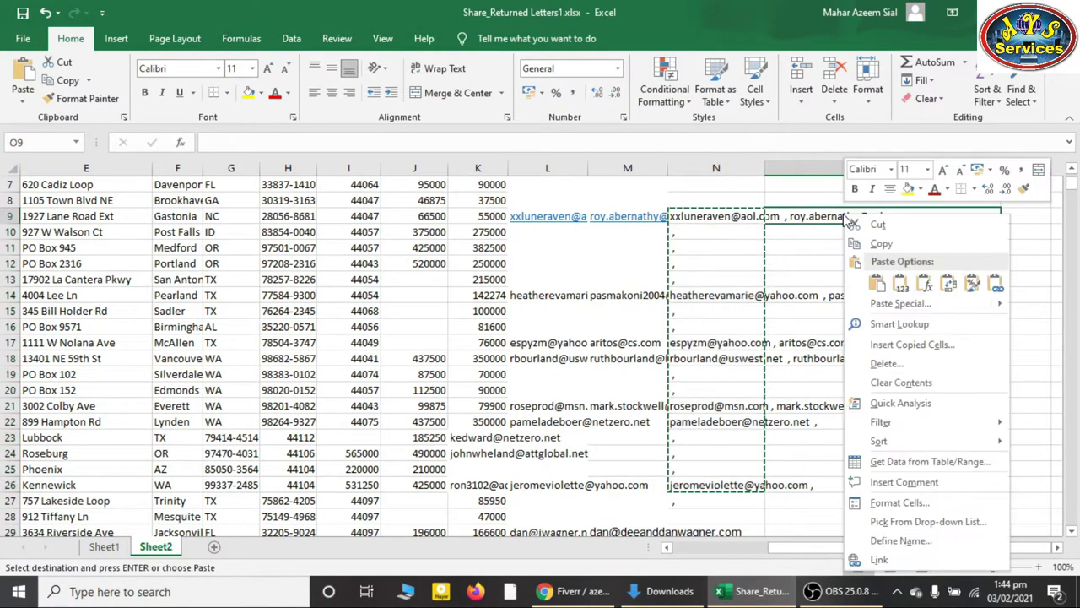
pyautogui.click(900, 282)
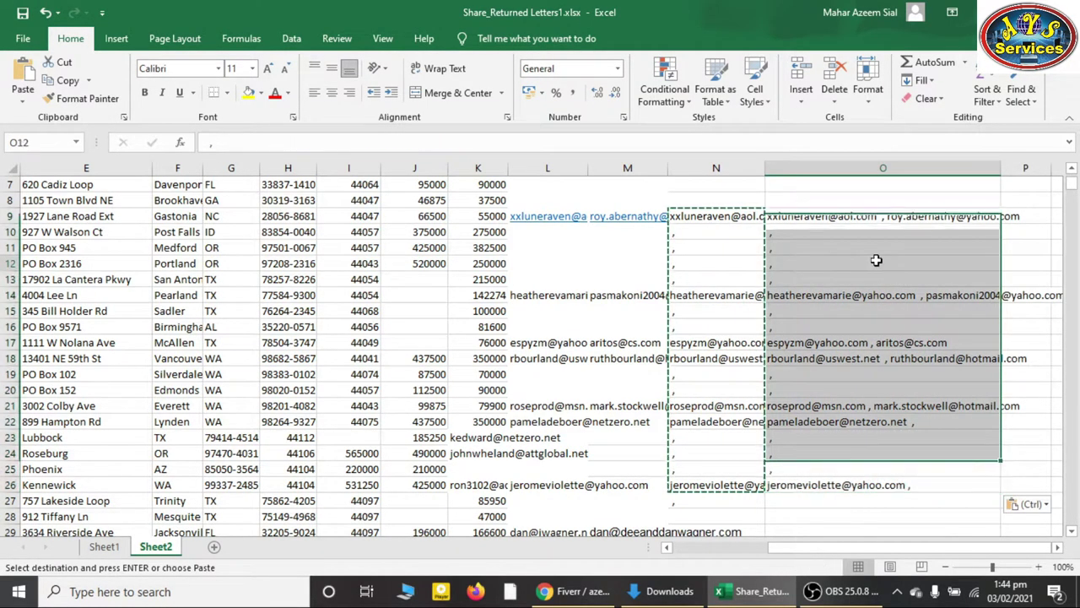
pyautogui.click(876, 260)
pyautogui.doubleClick(880, 216)
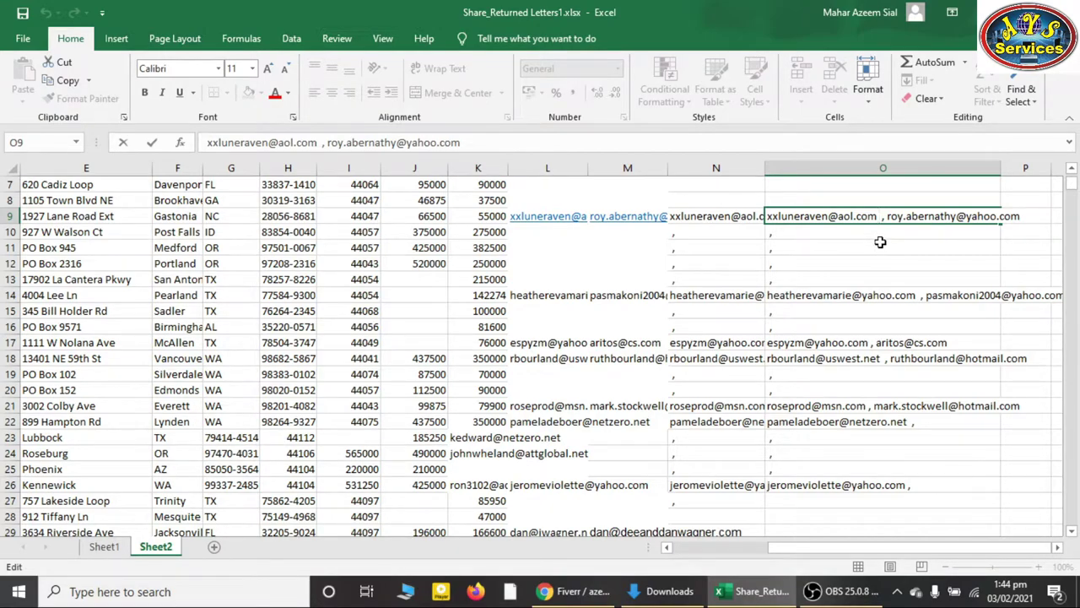
pyautogui.click(880, 243)
pyautogui.click(625, 245)
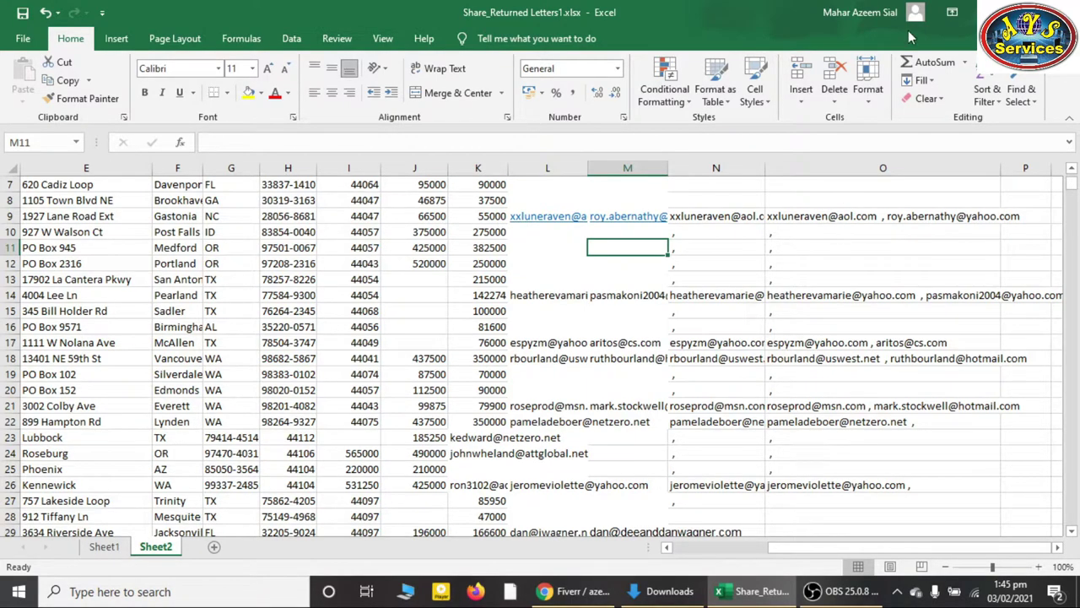
# Edit N9's formula to =CONCATENATE(L9," ",M9), removing the comma from the separator
pyautogui.click(735, 217)
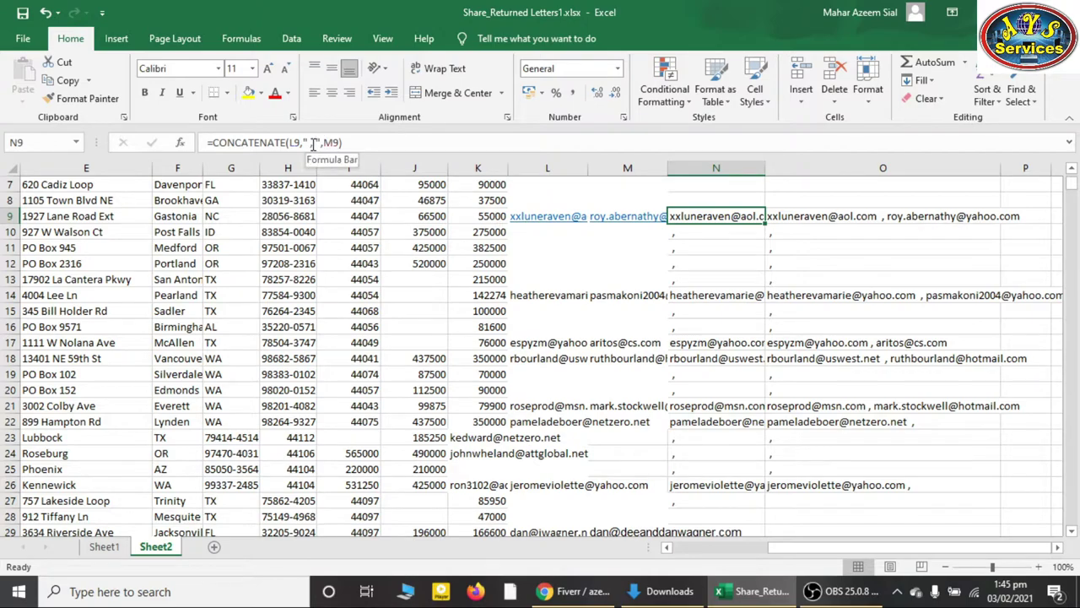
pyautogui.click(314, 143)
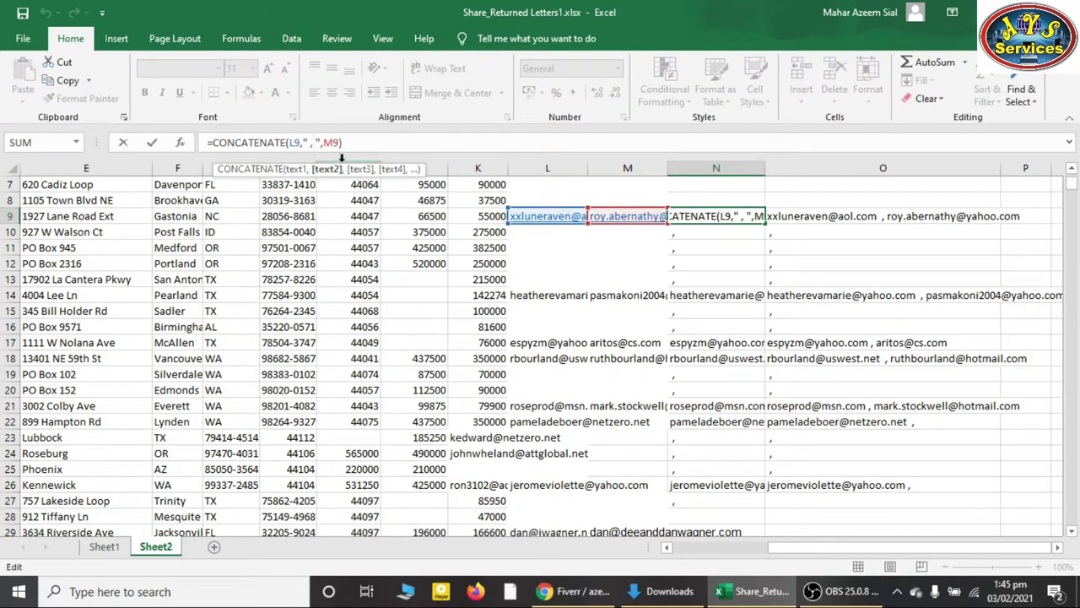
pyautogui.press('BackSpace')
pyautogui.write(',')
pyautogui.press('BackSpace')
pyautogui.write('/')
pyautogui.press('BackSpace')
pyautogui.press('BackSpace')
pyautogui.rightClick(862, 587)
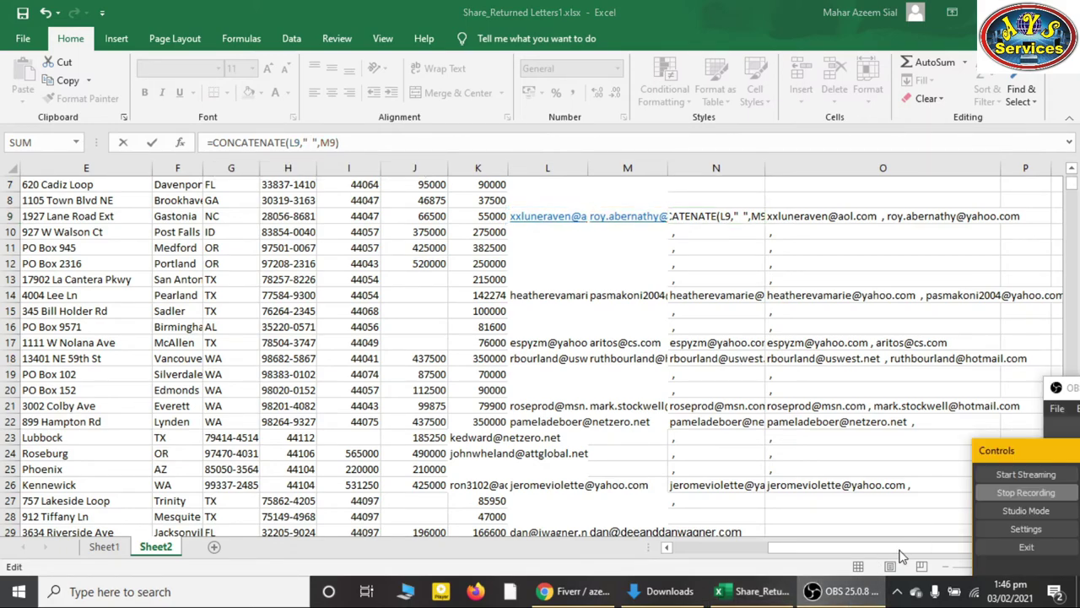